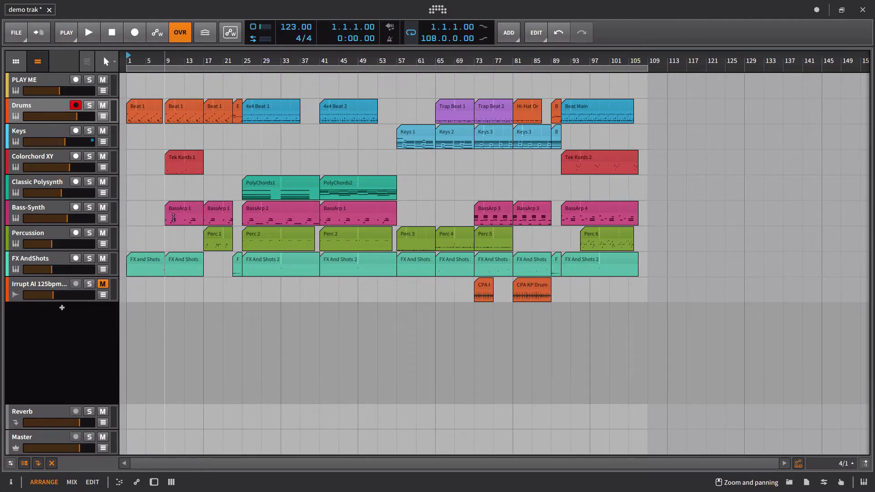
Unfold the Keys track's volume automation lane and fold it away again
{"action": "left_click", "coordinate": [103, 142]}
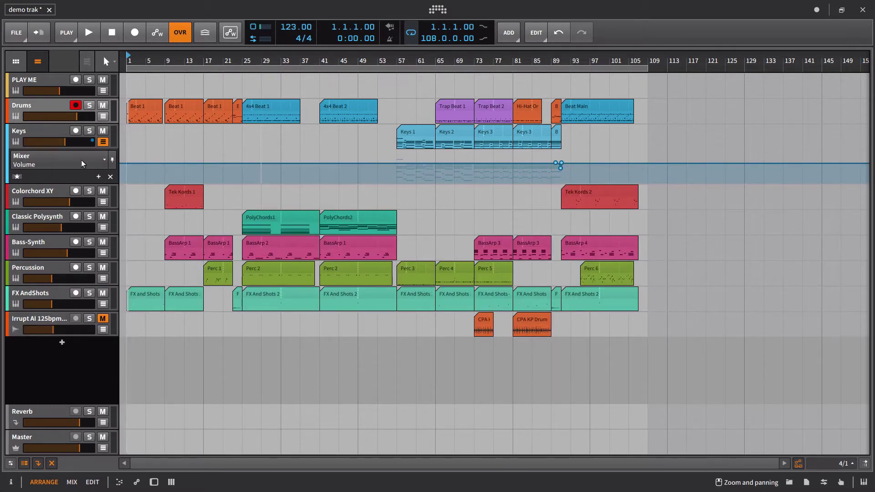
{"action": "left_click", "coordinate": [103, 142]}
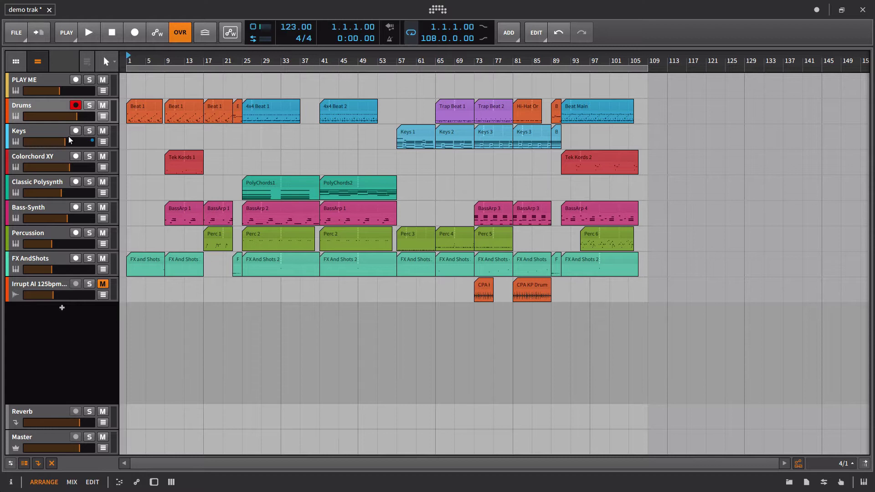
Show the inspector for the Drums track and open the track's device chain
{"action": "left_click", "coordinate": [26, 108]}
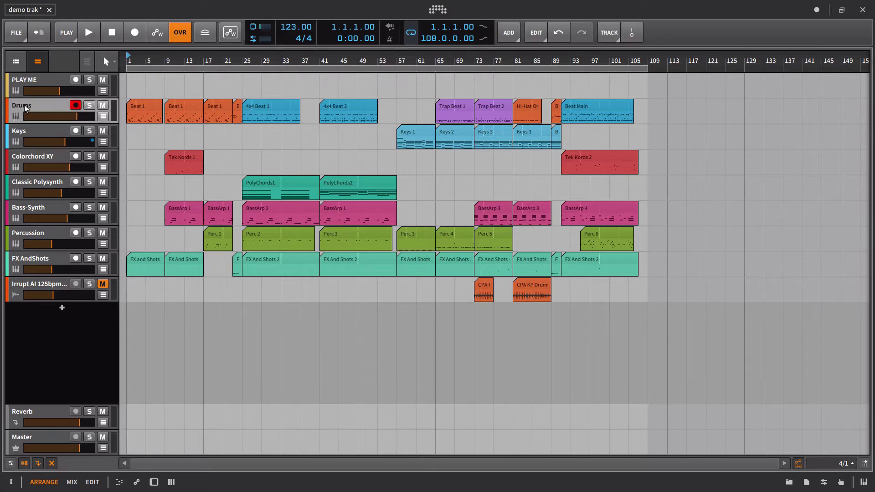
{"action": "key", "text": "i"}
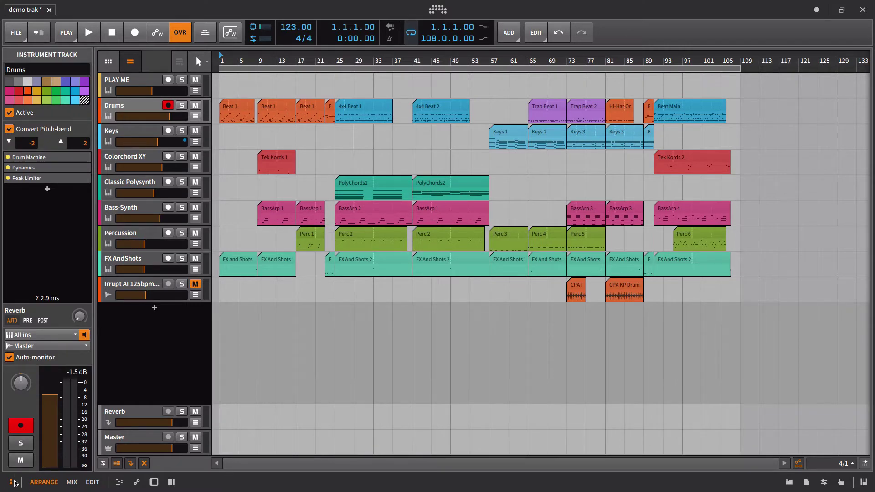
{"action": "double_click", "coordinate": [130, 105]}
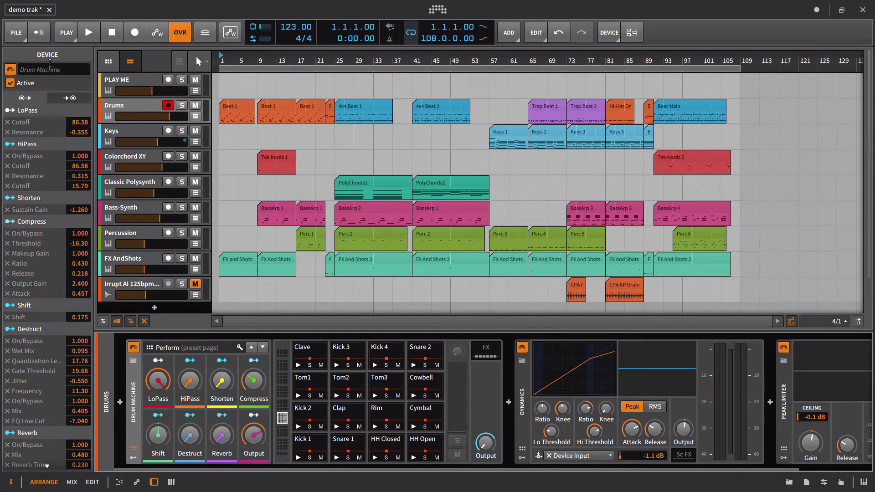
Review the Drum Machine and Dynamics devices in the inspector, return to the Drums track's properties and close the device chain
{"action": "scroll", "coordinate": [18, 296], "scroll_direction": "down", "scroll_amount": 1}
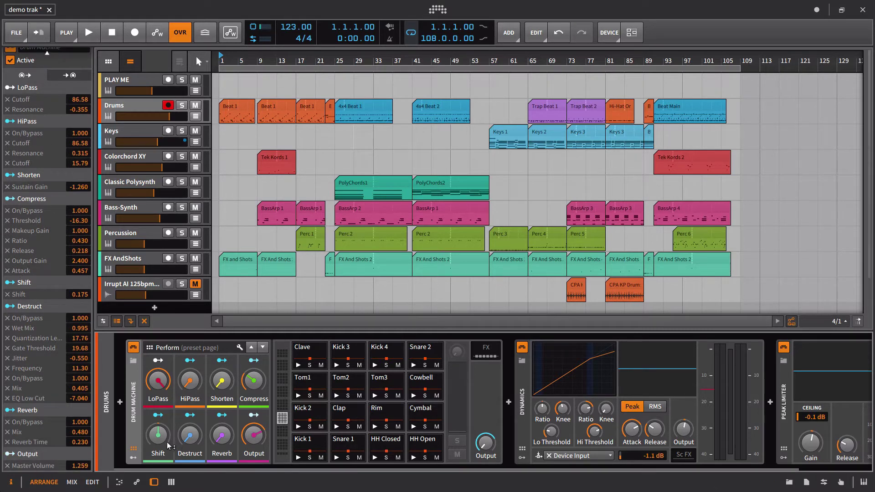
{"action": "scroll", "coordinate": [64, 190], "scroll_direction": "up", "scroll_amount": 1}
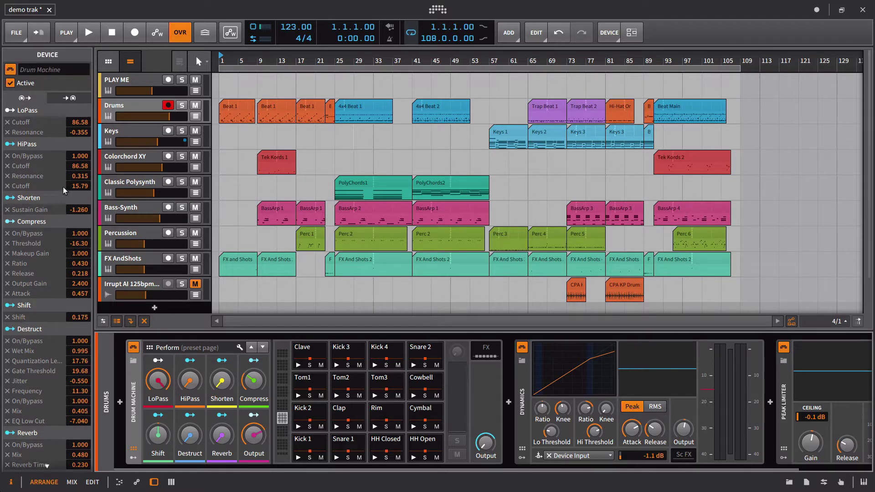
{"action": "left_click", "coordinate": [520, 390]}
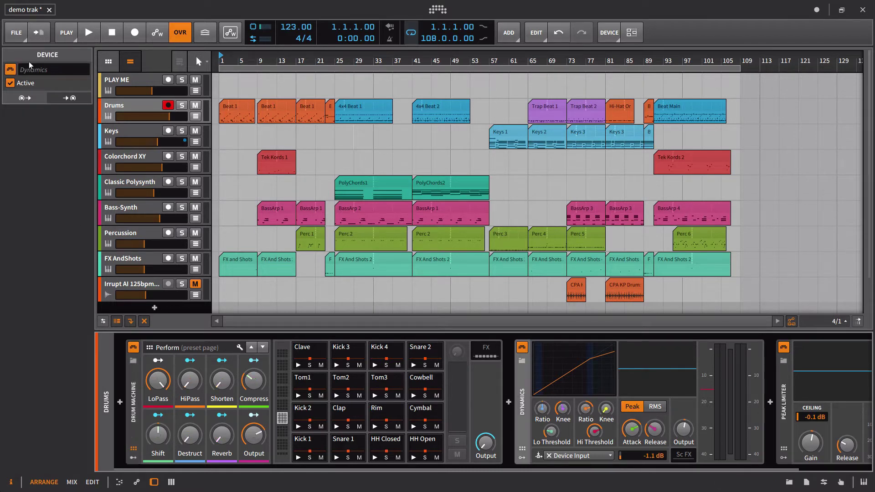
{"action": "left_click", "coordinate": [114, 110]}
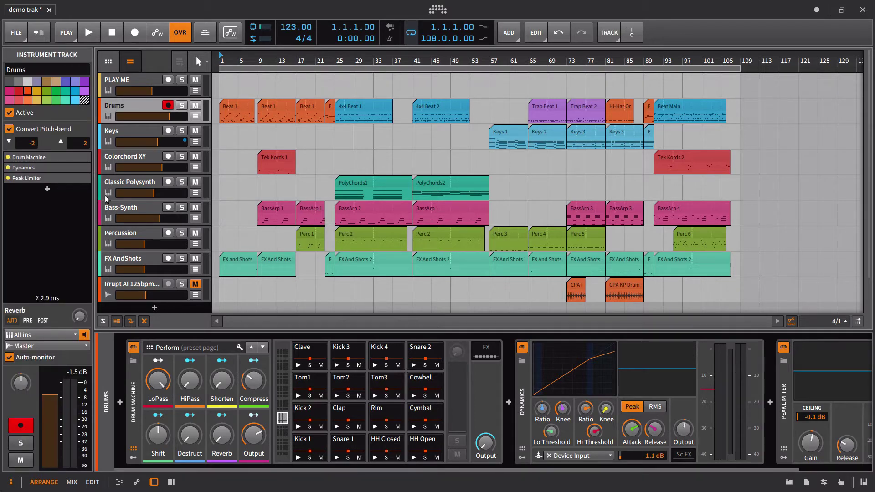
{"action": "double_click", "coordinate": [177, 328]}
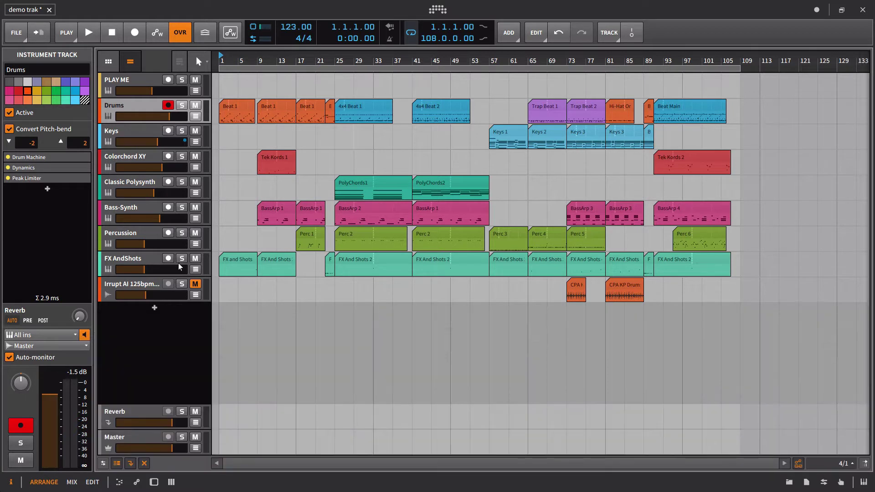
View the inspector properties of the Keys, Colorchord XY and Reverb tracks one after another
{"action": "left_click", "coordinate": [139, 135]}
{"action": "left_click", "coordinate": [128, 163]}
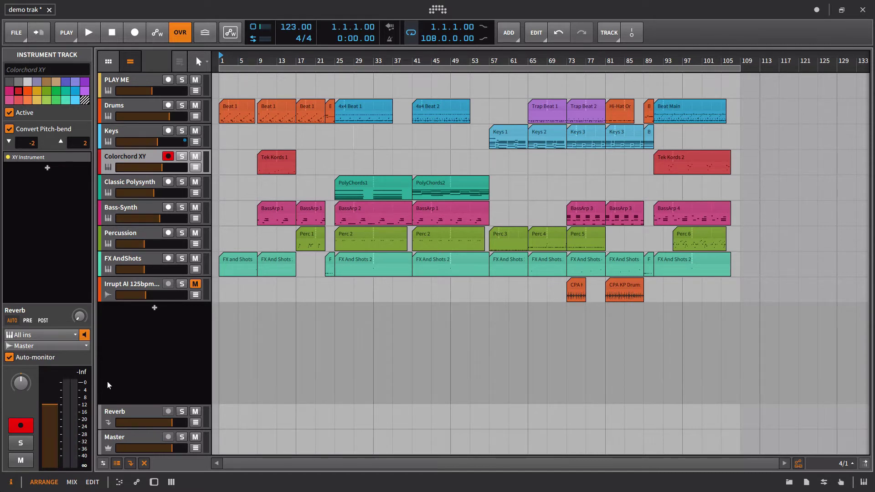
{"action": "left_click", "coordinate": [121, 415]}
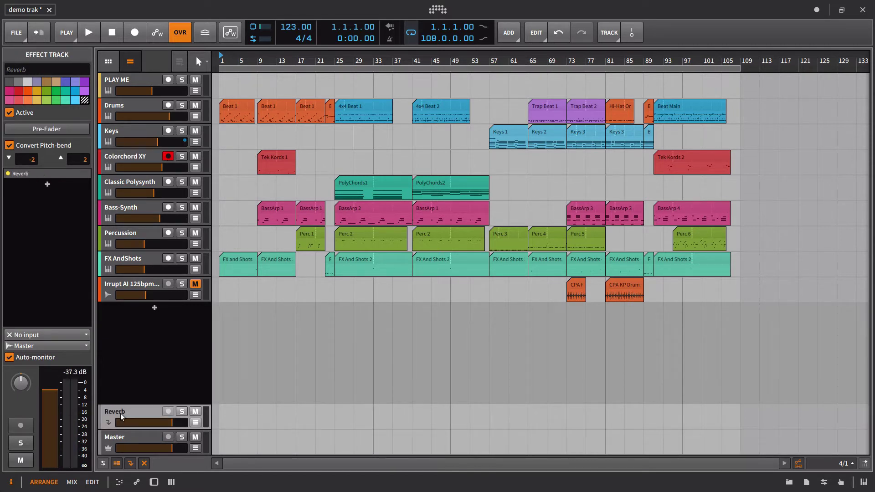
Open the Reverb track's device chain and look through the Drums entries in its send list, folding them away again
{"action": "double_click", "coordinate": [123, 415]}
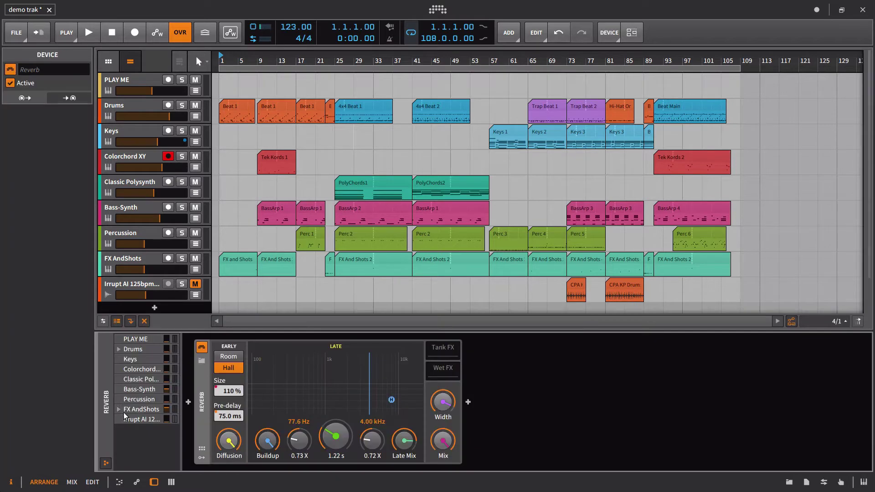
{"action": "scroll", "coordinate": [235, 216], "scroll_direction": "down", "scroll_amount": 2}
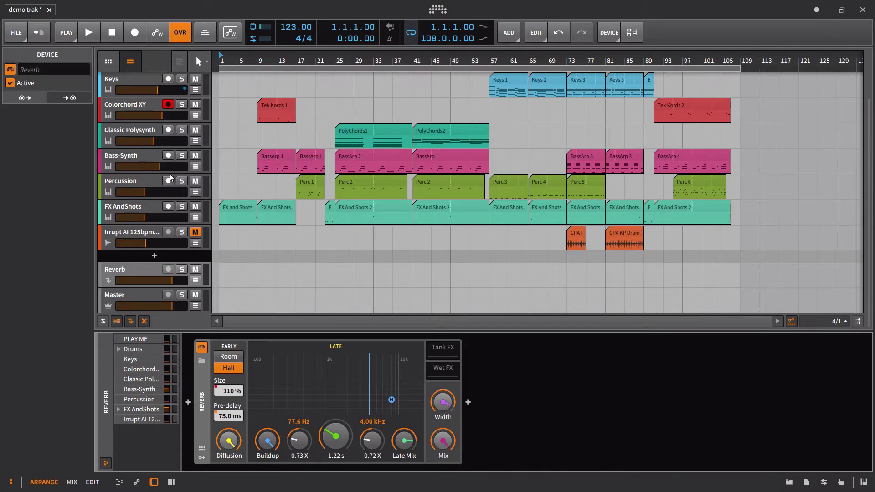
{"action": "scroll", "coordinate": [173, 180], "scroll_direction": "up", "scroll_amount": 2}
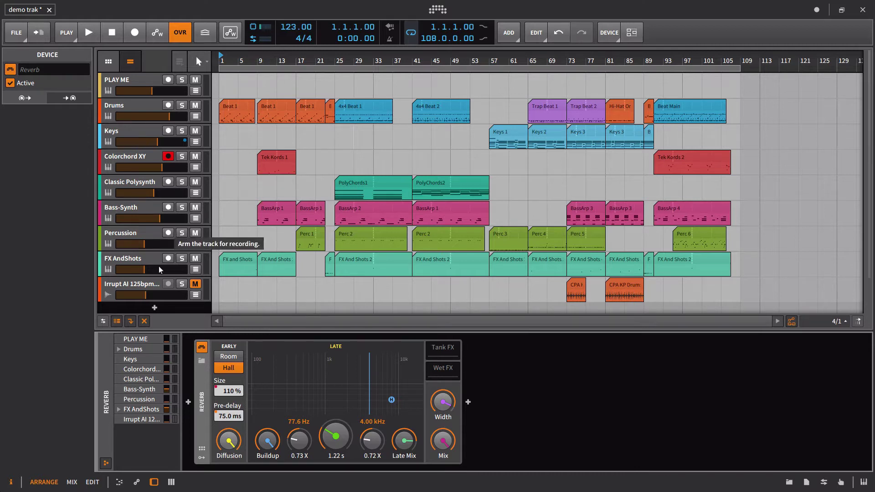
{"action": "left_click", "coordinate": [118, 349]}
{"action": "scroll", "coordinate": [155, 392], "scroll_direction": "down", "scroll_amount": 5}
{"action": "scroll", "coordinate": [156, 389], "scroll_direction": "up", "scroll_amount": 5}
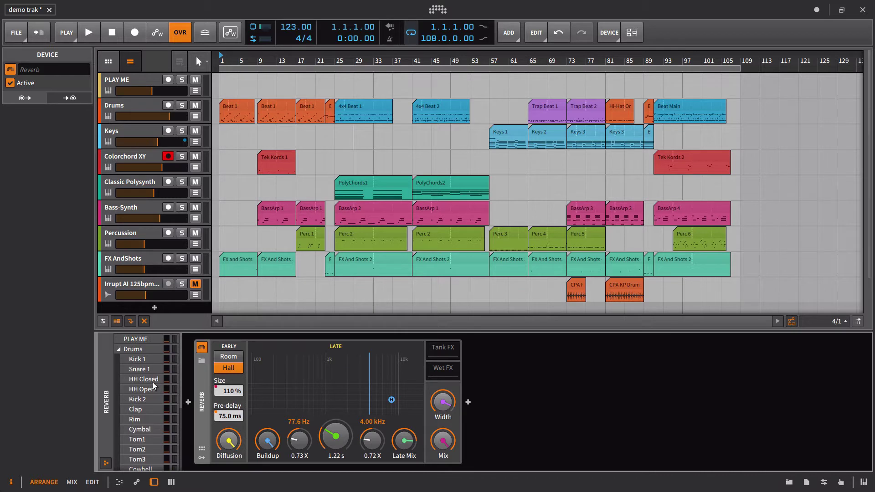
{"action": "left_click", "coordinate": [119, 349]}
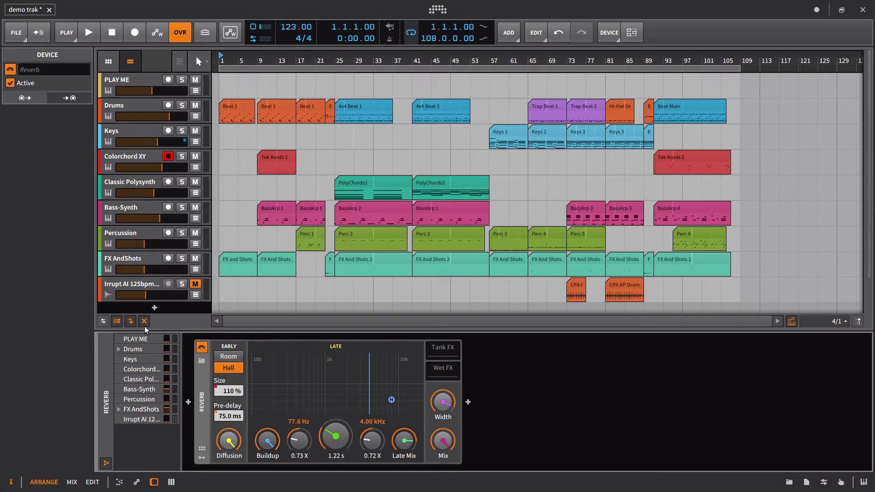
Select the PLAY ME track and view its Trance Pluck device chain, hiding and showing the chain once
{"action": "left_click", "coordinate": [122, 80]}
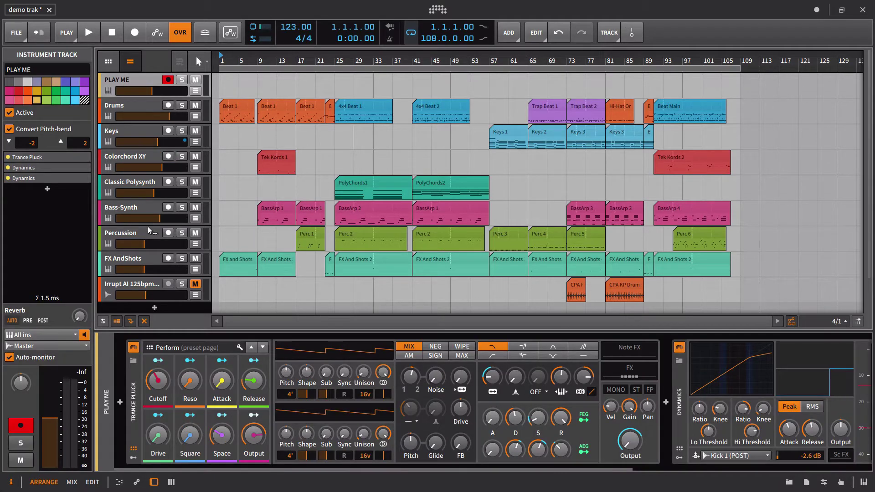
{"action": "scroll", "coordinate": [154, 232], "scroll_direction": "down", "scroll_amount": 2}
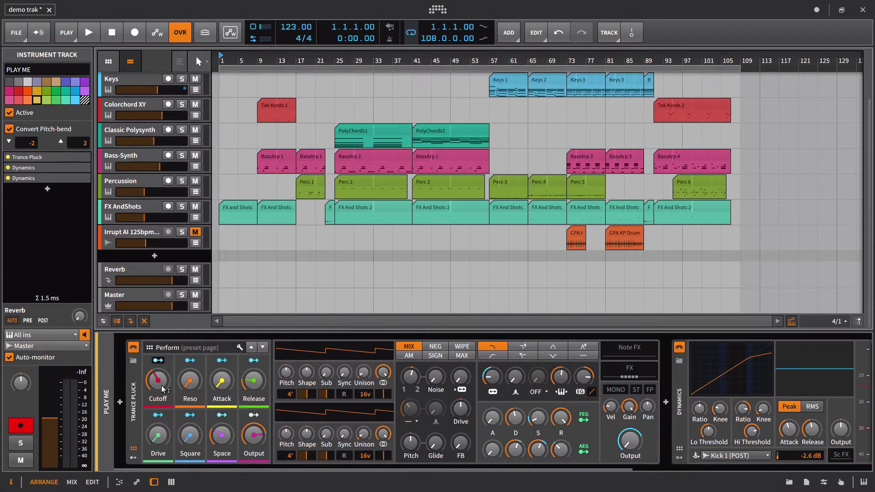
{"action": "left_click", "coordinate": [154, 482]}
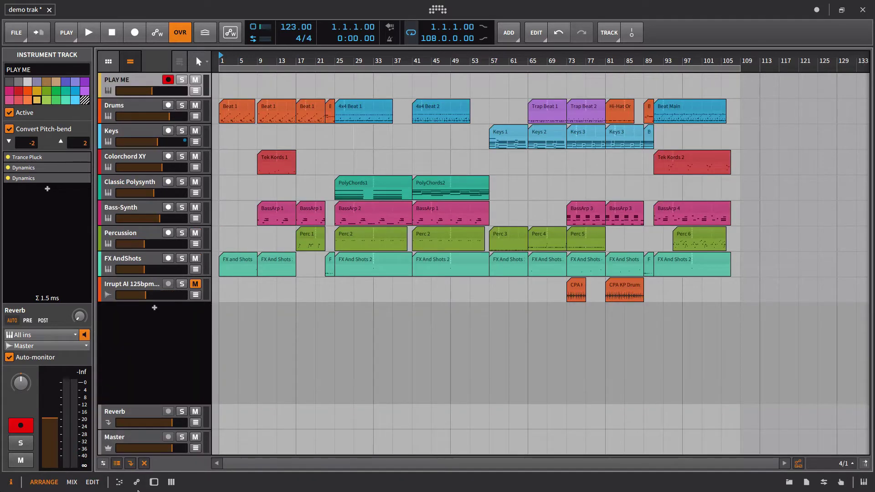
{"action": "left_click", "coordinate": [154, 482]}
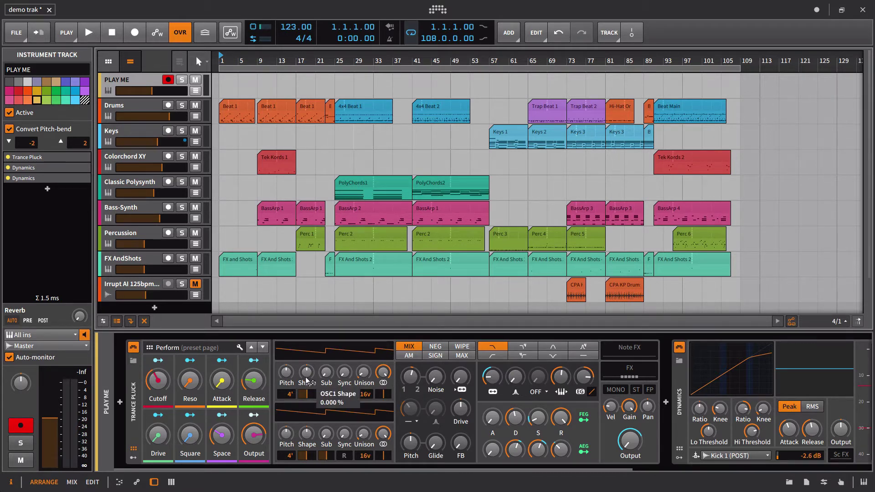
Show the mixer below the arrangement with the inspector hidden, and enlarge it to include device lists and input/output routing
{"action": "left_click", "coordinate": [172, 482]}
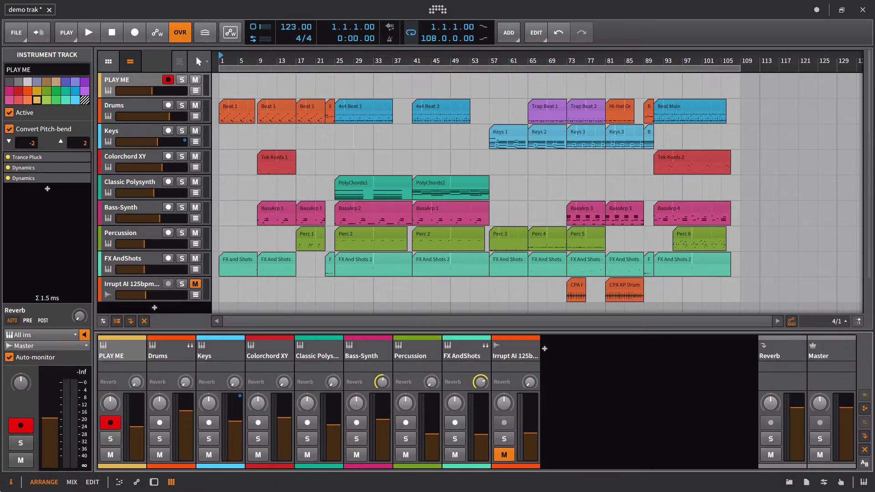
{"action": "left_click", "coordinate": [12, 483]}
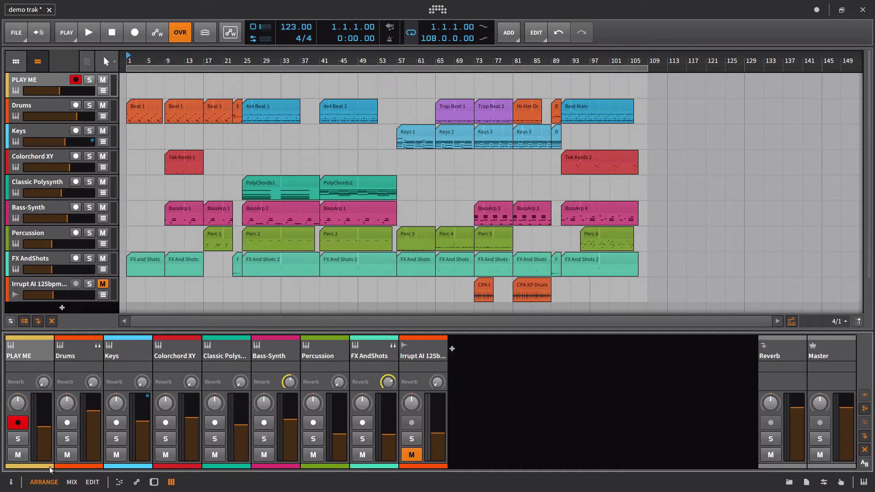
{"action": "left_click_drag", "start_coordinate": [416, 330], "coordinate": [429, 213]}
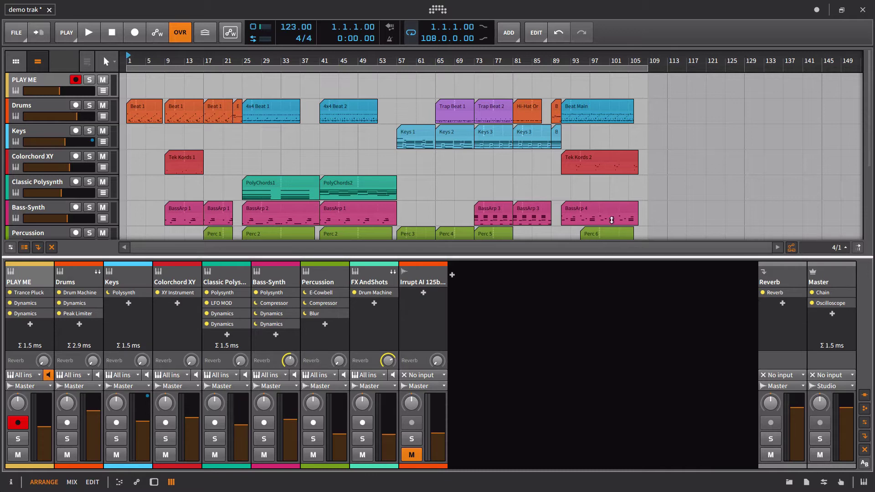
{"action": "scroll", "coordinate": [416, 163], "scroll_direction": "down", "scroll_amount": 5}
{"action": "scroll", "coordinate": [417, 163], "scroll_direction": "up", "scroll_amount": 4}
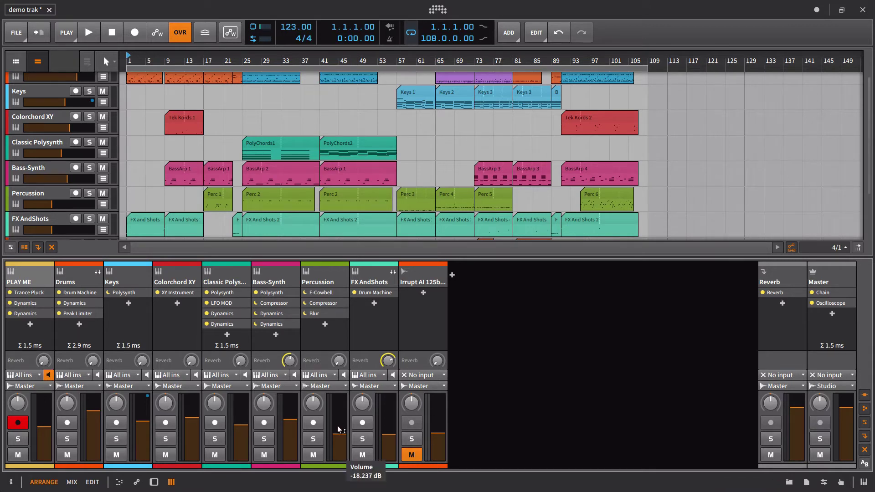
Toggle the mixer's device lists off and on, and hide the input/output section of the channels
{"action": "left_click", "coordinate": [864, 396]}
{"action": "left_click", "coordinate": [864, 397]}
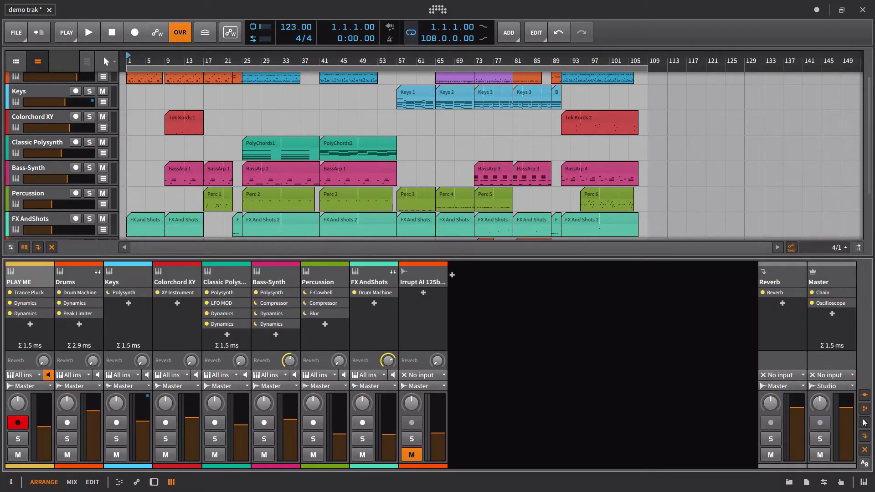
{"action": "left_click", "coordinate": [864, 422]}
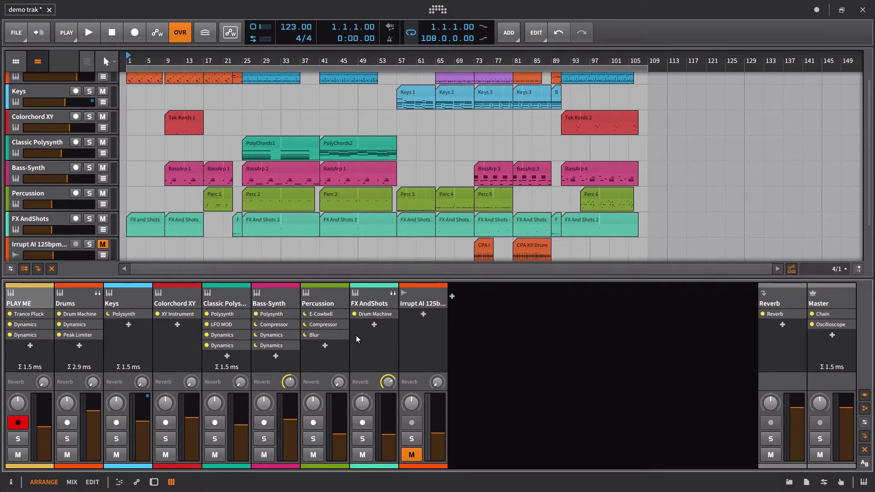
Open the Bass-Synth channel's first Dynamics device in the device chain and switch back to the mixer
{"action": "left_click", "coordinate": [273, 335]}
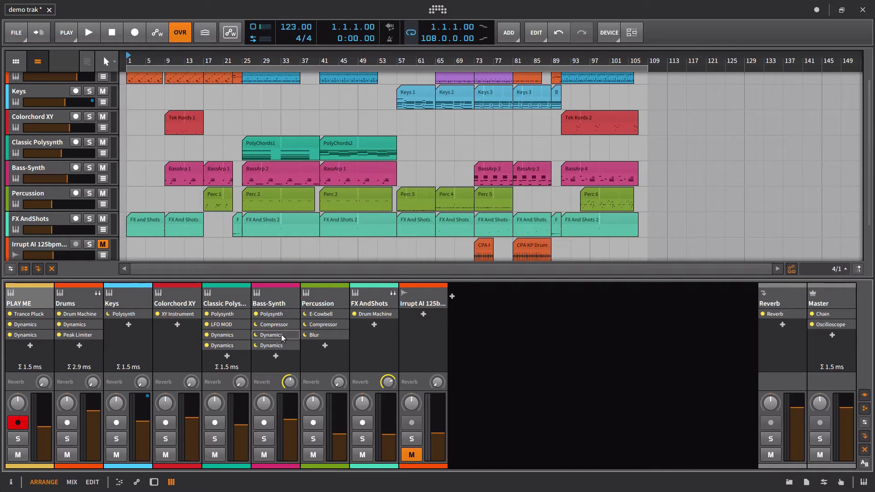
{"action": "double_click", "coordinate": [281, 334]}
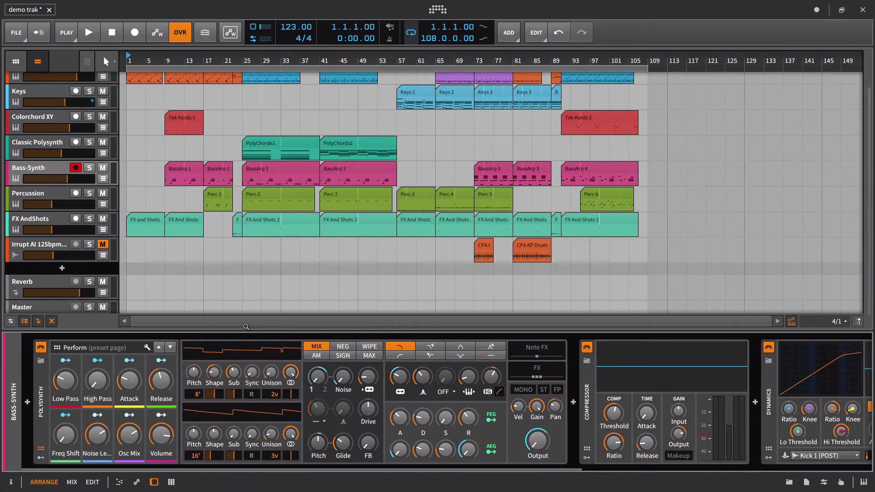
{"action": "left_click", "coordinate": [171, 482]}
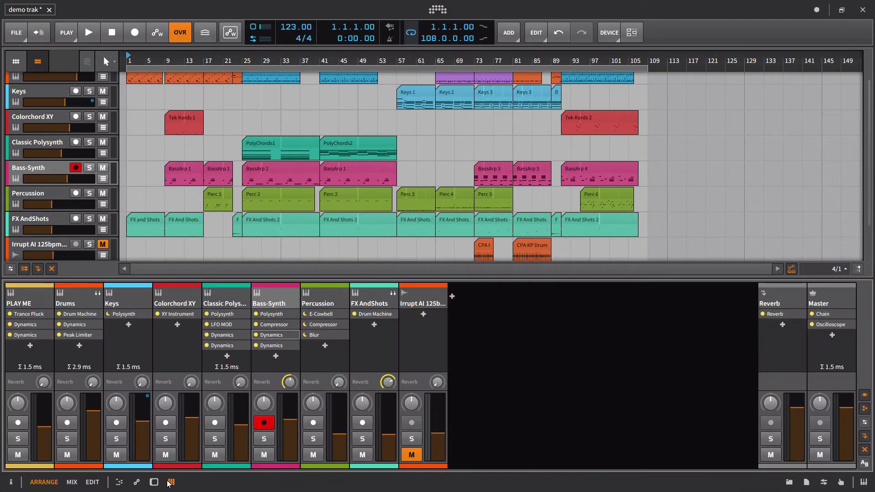
{"action": "left_click", "coordinate": [154, 482]}
{"action": "left_click", "coordinate": [171, 482]}
Try to reorder the Dynamics device in the Bass-Synth channel's device list and undo the change
{"action": "left_click_drag", "start_coordinate": [258, 337], "coordinate": [270, 315]}
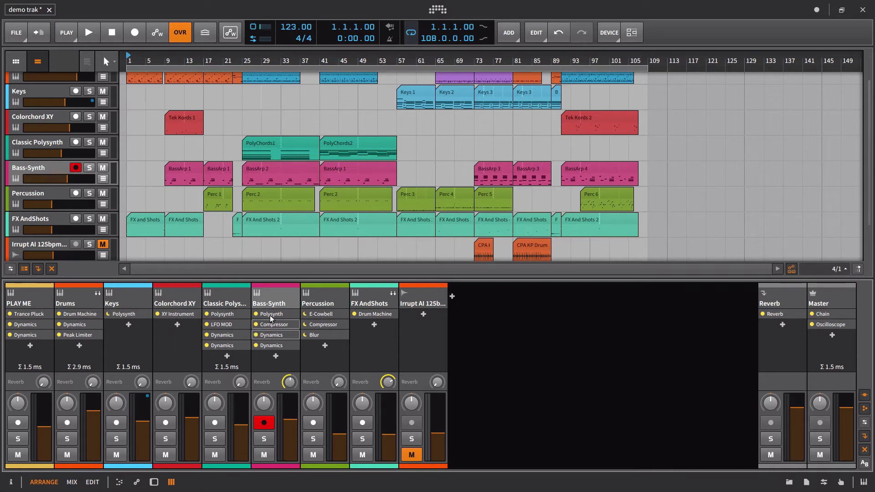
{"action": "left_click", "coordinate": [267, 346]}
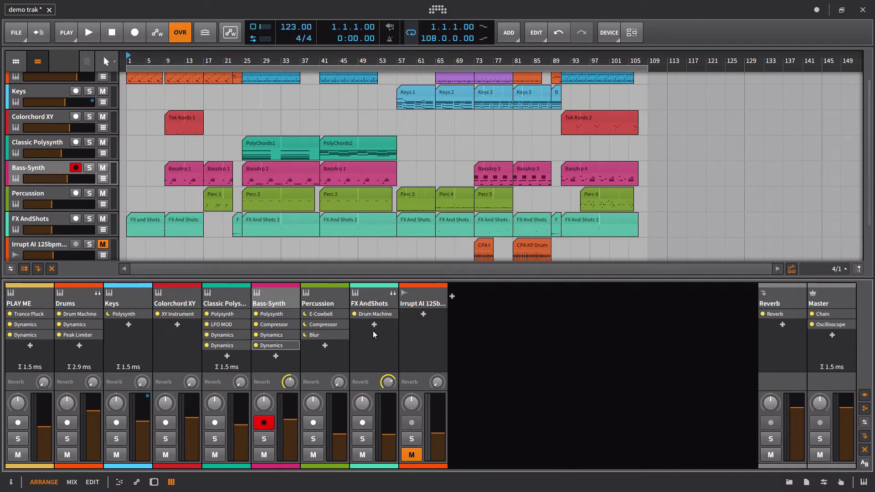
{"action": "left_click", "coordinate": [334, 336]}
{"action": "key", "text": "ctrl+z"}
View the device chain from Bass-Synth's last Dynamics device, and back in the mixer unfold the Drums channel into its individual drum channels
{"action": "double_click", "coordinate": [255, 345]}
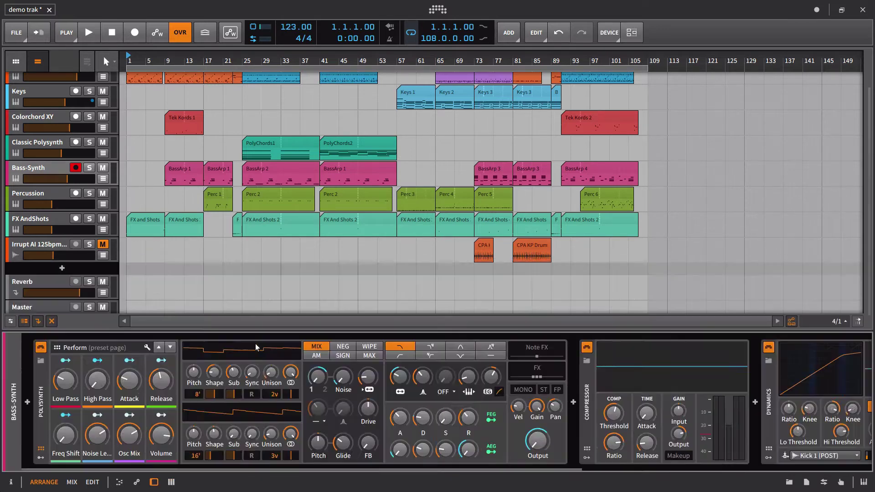
{"action": "left_click", "coordinate": [172, 483]}
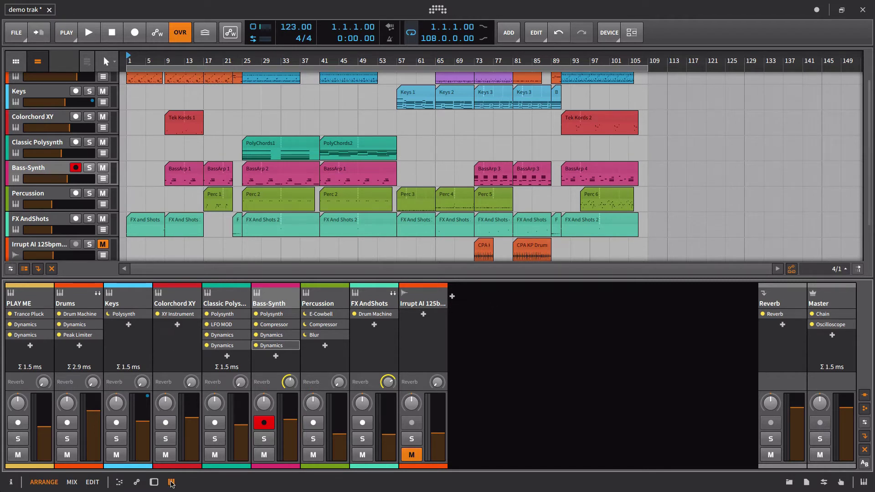
{"action": "left_click", "coordinate": [95, 292]}
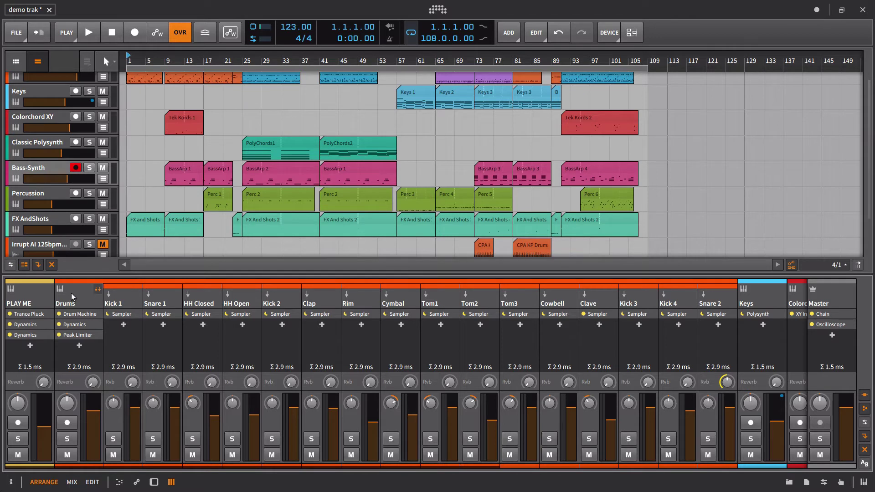
Fold the Drums channel in the mixer and show Bass-Synth's track automation editor with a reduced height
{"action": "left_click", "coordinate": [97, 289]}
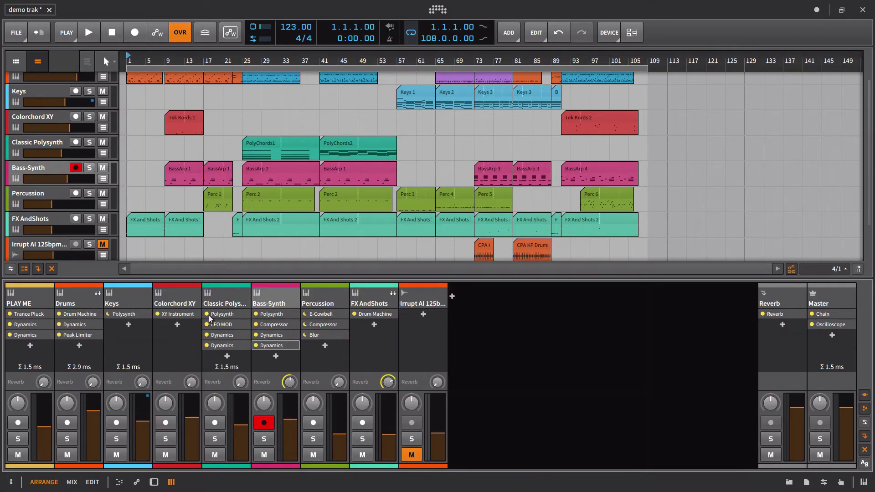
{"action": "left_click", "coordinate": [138, 483]}
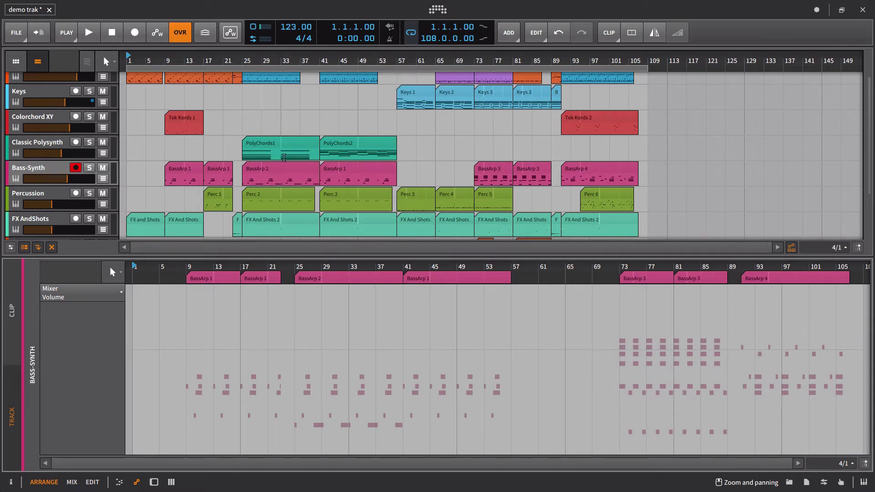
{"action": "left_click_drag", "start_coordinate": [323, 253], "coordinate": [323, 293]}
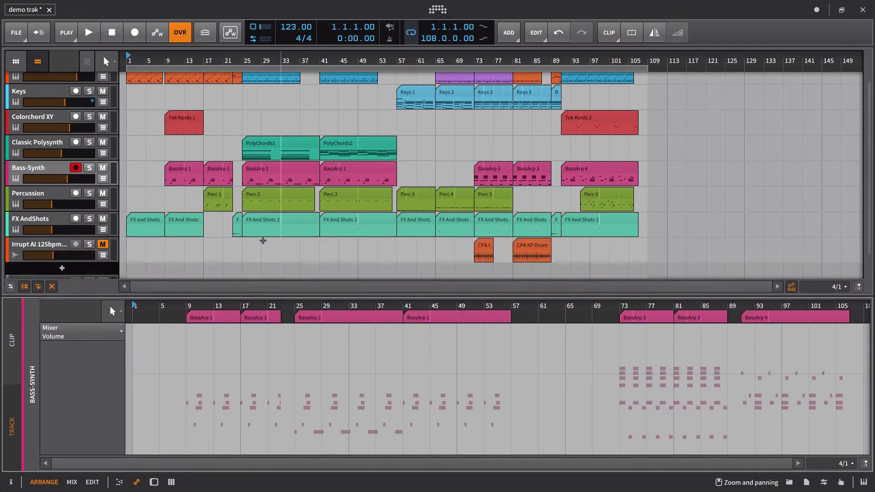
Display the Keys track's volume automation in an enlarged automation editor, focused on its clips and final dip
{"action": "scroll", "coordinate": [253, 180], "scroll_direction": "up", "scroll_amount": 2}
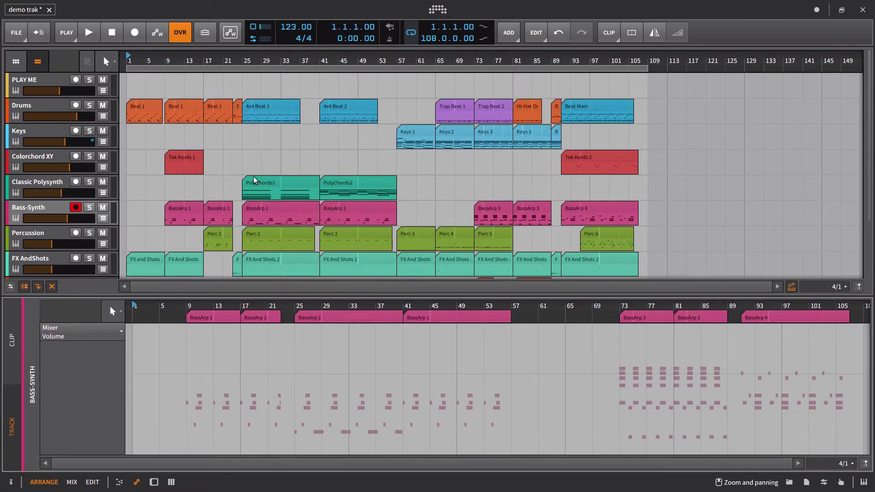
{"action": "left_click", "coordinate": [46, 135]}
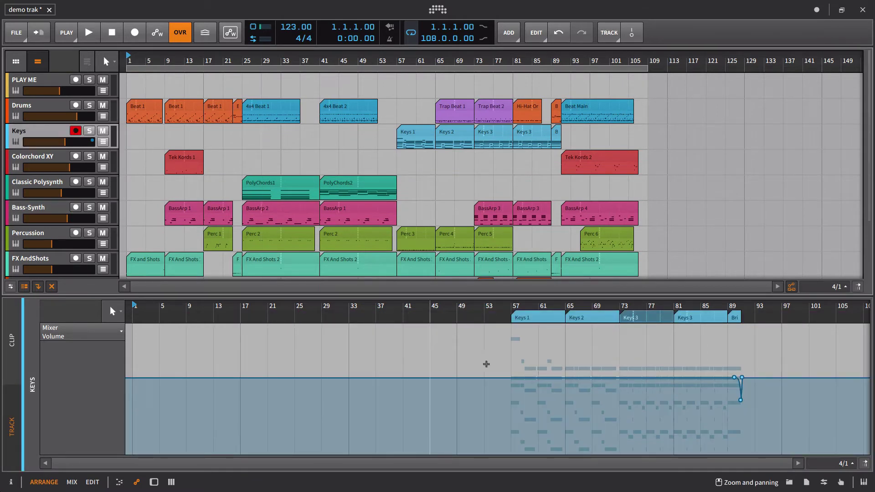
{"action": "left_click_drag", "start_coordinate": [457, 296], "coordinate": [458, 107]}
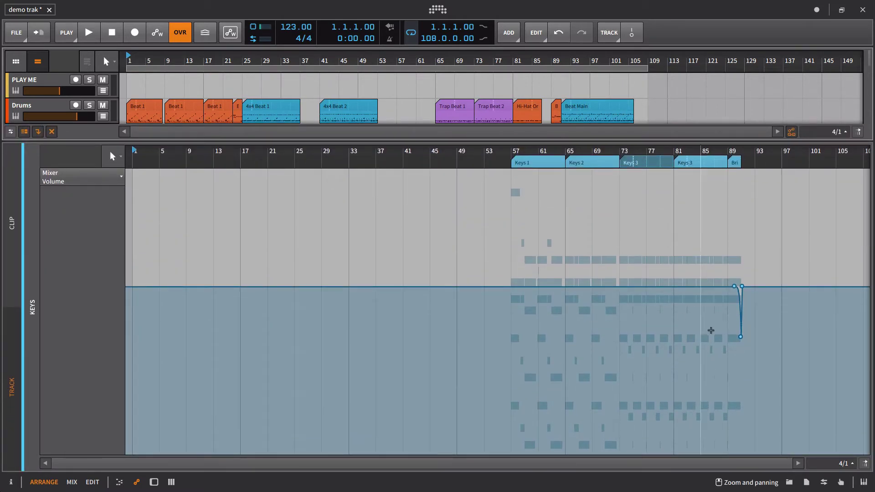
{"action": "scroll", "coordinate": [627, 309], "scroll_direction": "up", "scroll_amount": 2}
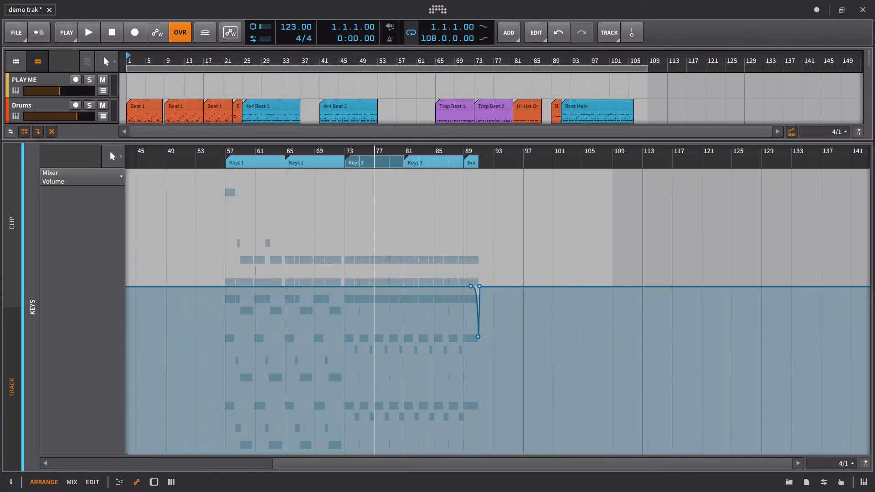
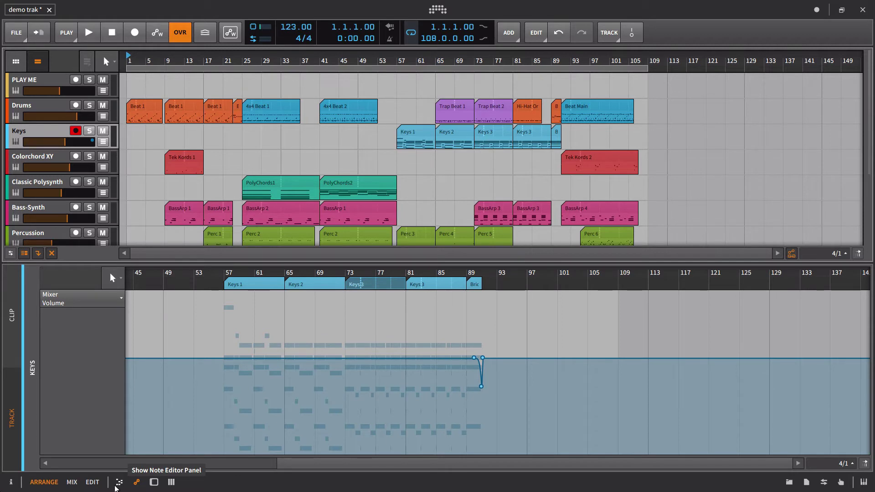
Open the Keys track's notes in the note editor, select the 4x4 Beat 2 clip and enlarge the editor
{"action": "left_click", "coordinate": [114, 484]}
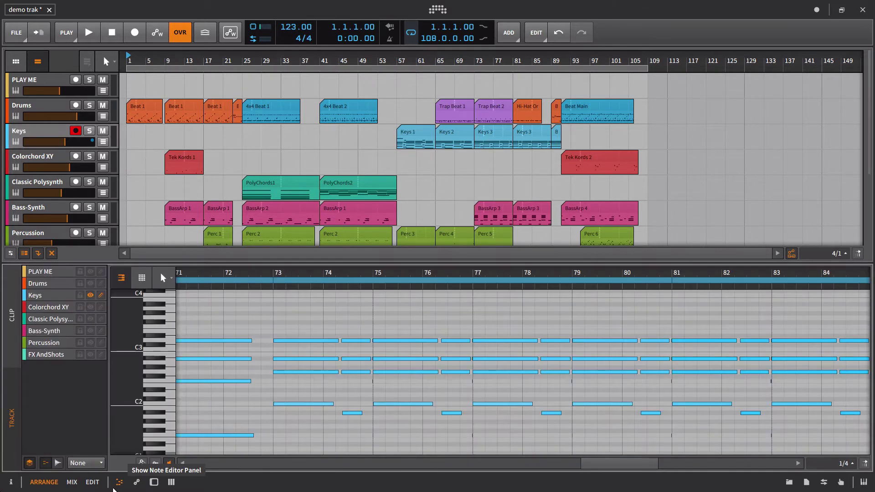
{"action": "left_click", "coordinate": [426, 136]}
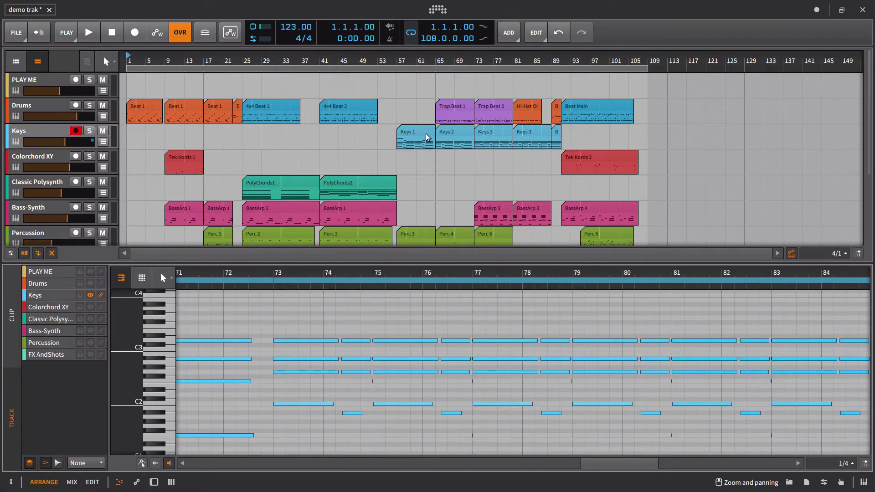
{"action": "left_click", "coordinate": [353, 109]}
{"action": "scroll", "coordinate": [308, 349], "scroll_direction": "left", "scroll_amount": 3}
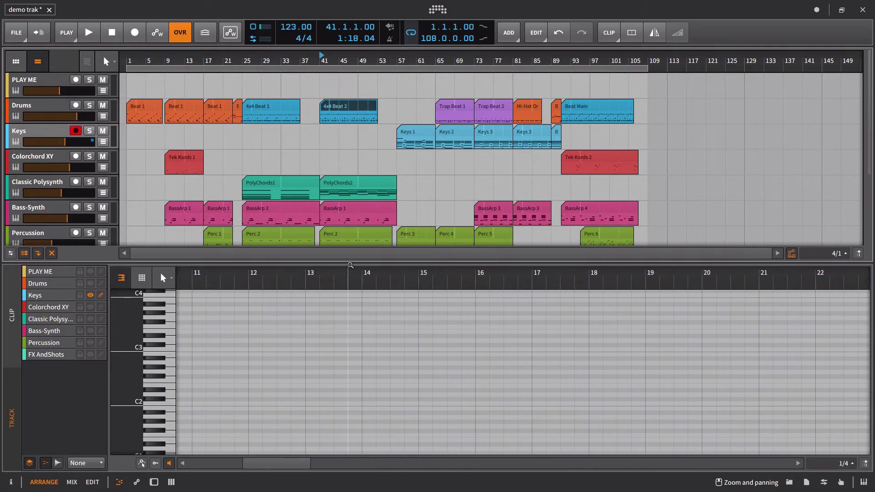
{"action": "scroll", "coordinate": [369, 275], "scroll_direction": "down", "scroll_amount": 5}
{"action": "left_click_drag", "start_coordinate": [368, 264], "coordinate": [374, 169]}
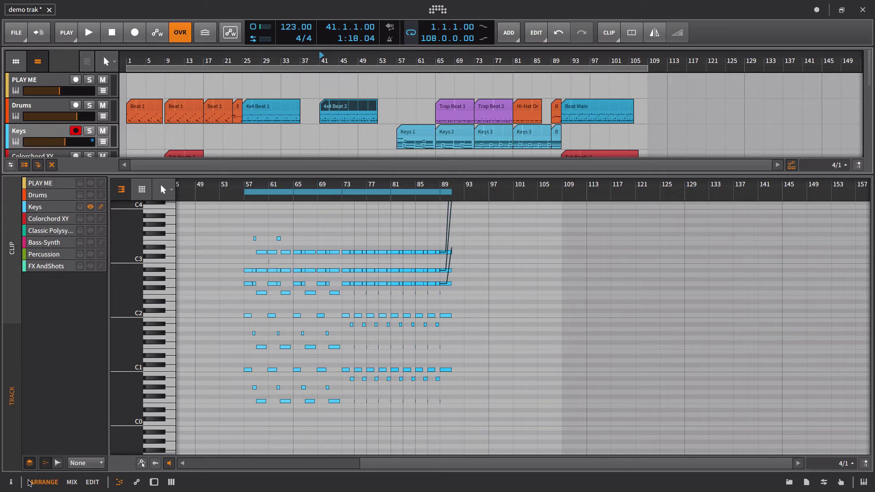
Switch to the full Edit view, hide the device chain and centre the Keys notes
{"action": "left_click", "coordinate": [90, 483]}
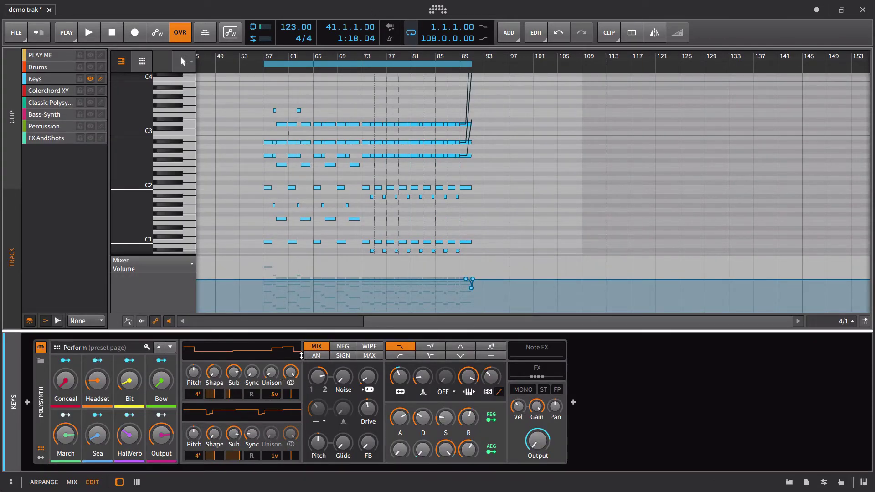
{"action": "left_click_drag", "start_coordinate": [302, 333], "coordinate": [288, 466]}
{"action": "left_click_drag", "start_coordinate": [266, 56], "coordinate": [234, 56]}
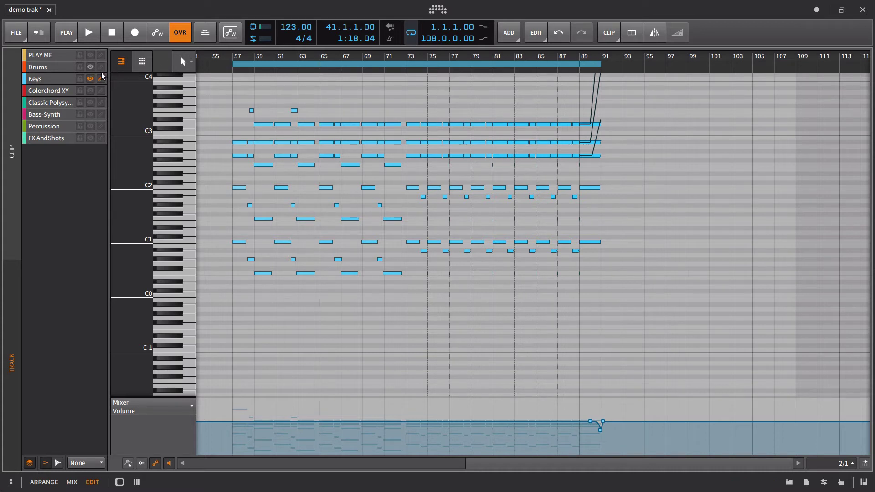
Toggle Colorchord XY's notes on and off in the layered editor, and display the Drums notes alongside Keys
{"action": "left_click", "coordinate": [90, 90]}
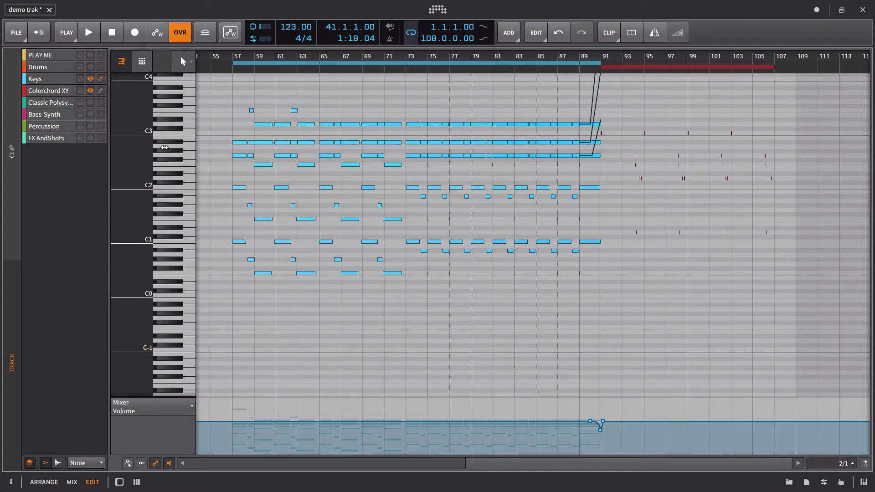
{"action": "left_click", "coordinate": [90, 90]}
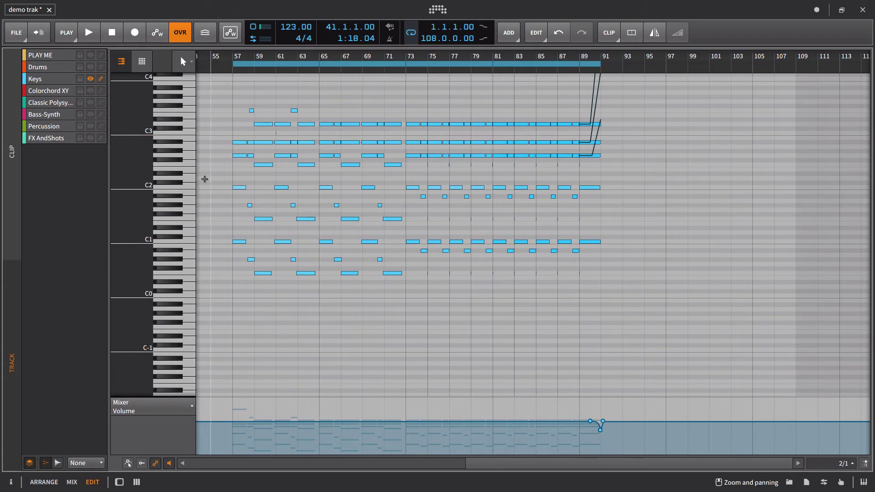
{"action": "left_click", "coordinate": [91, 67]}
{"action": "left_click_drag", "start_coordinate": [371, 68], "coordinate": [268, 306]}
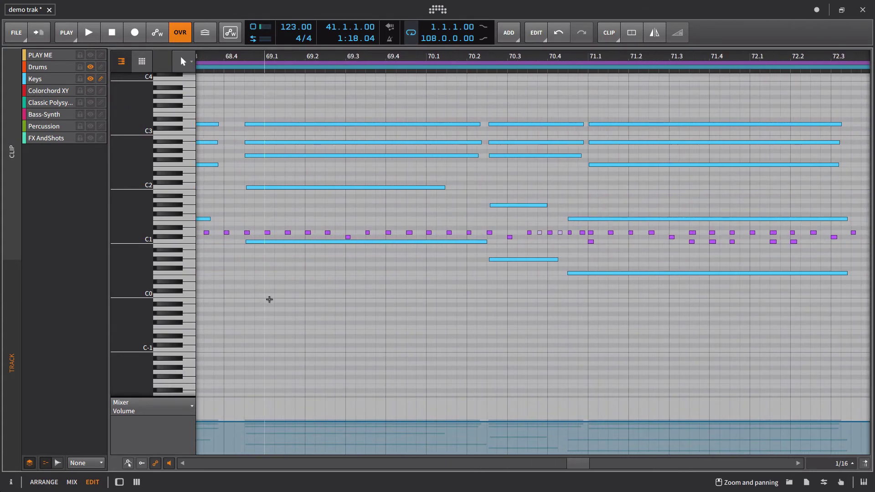
Make Drums the editable layer instead of Keys, and view the automation lane's parameter choices without changing the selection
{"action": "left_click", "coordinate": [102, 80]}
{"action": "left_click", "coordinate": [101, 67]}
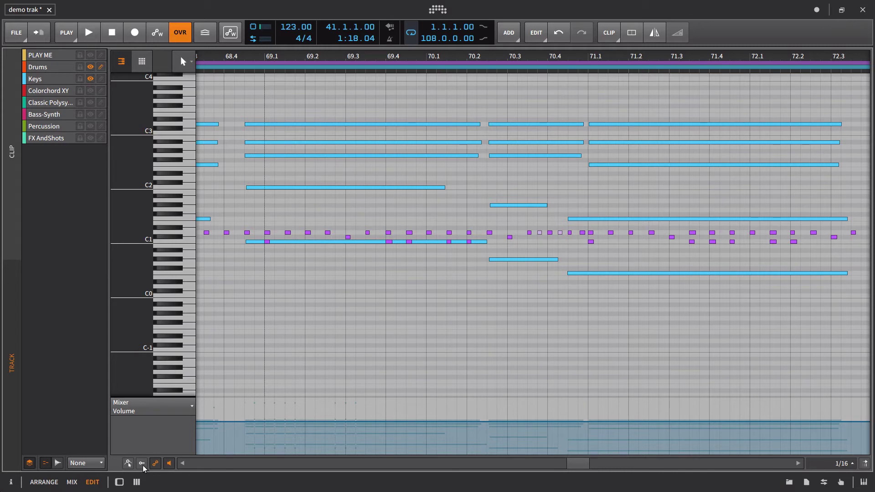
{"action": "left_click", "coordinate": [146, 406]}
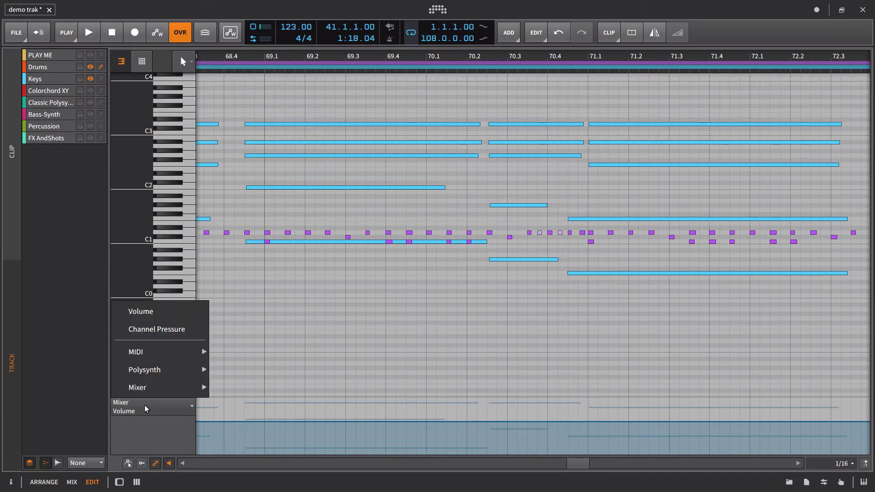
{"action": "left_click", "coordinate": [169, 420]}
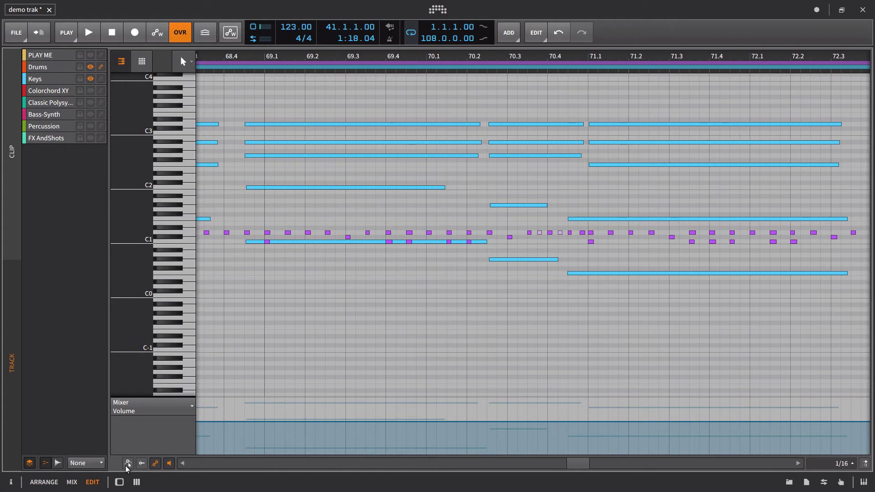
Show the Irrupt AI 125bpm Hulk Percussion Loop waveform behind the notes and examine how both line up around bar 74
{"action": "scroll", "coordinate": [363, 386], "scroll_direction": "left", "scroll_amount": 5}
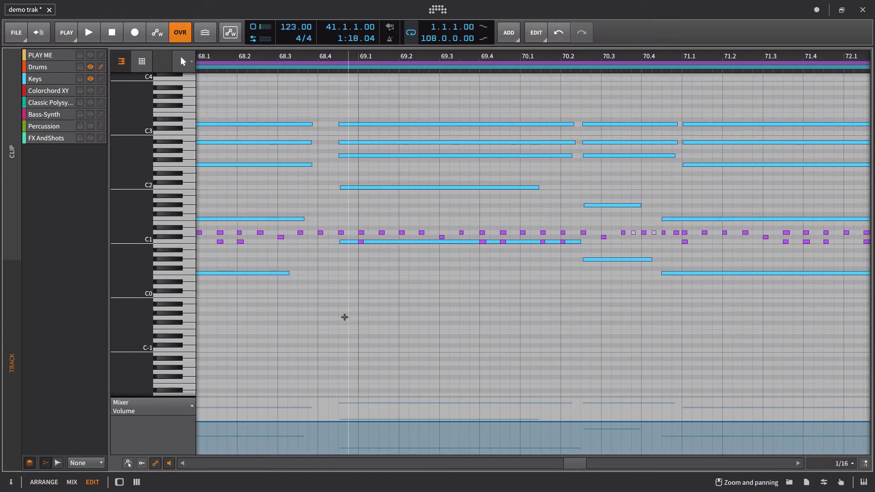
{"action": "left_click", "coordinate": [101, 463]}
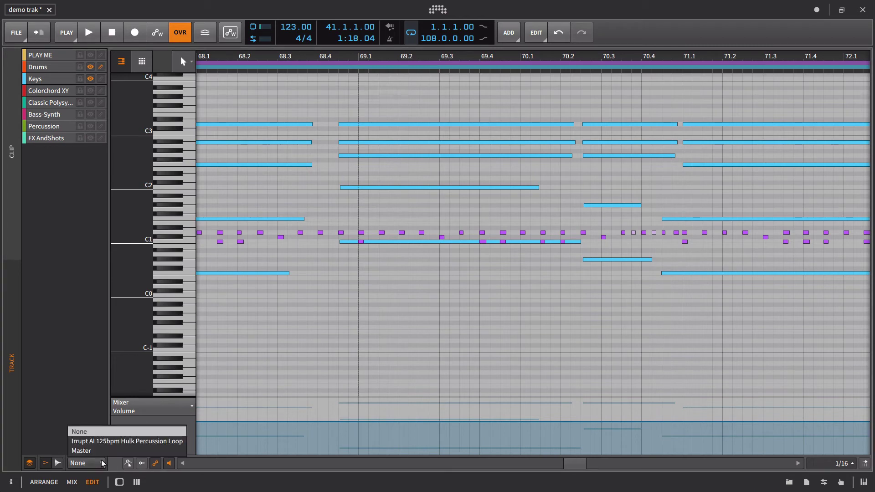
{"action": "left_click", "coordinate": [114, 442]}
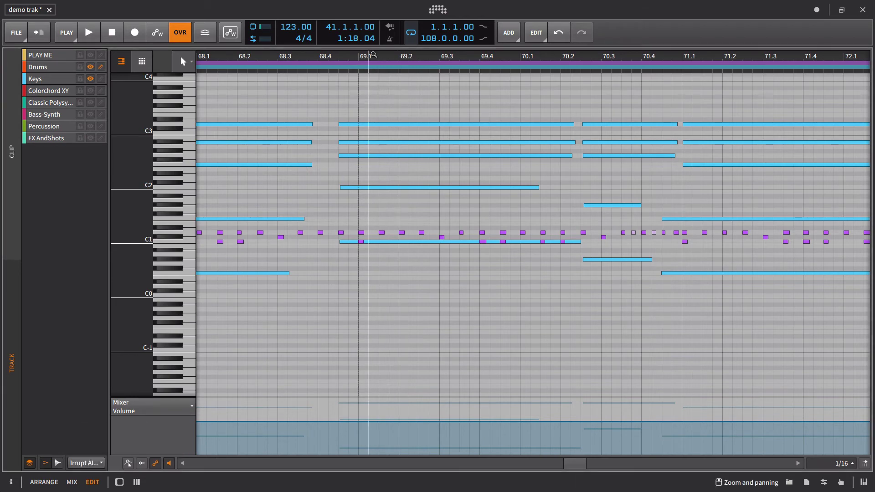
{"action": "scroll", "coordinate": [357, 318], "scroll_direction": "down", "scroll_amount": 5}
{"action": "scroll", "coordinate": [665, 422], "scroll_direction": "down", "scroll_amount": 3}
{"action": "scroll", "coordinate": [670, 423], "scroll_direction": "up", "scroll_amount": 4}
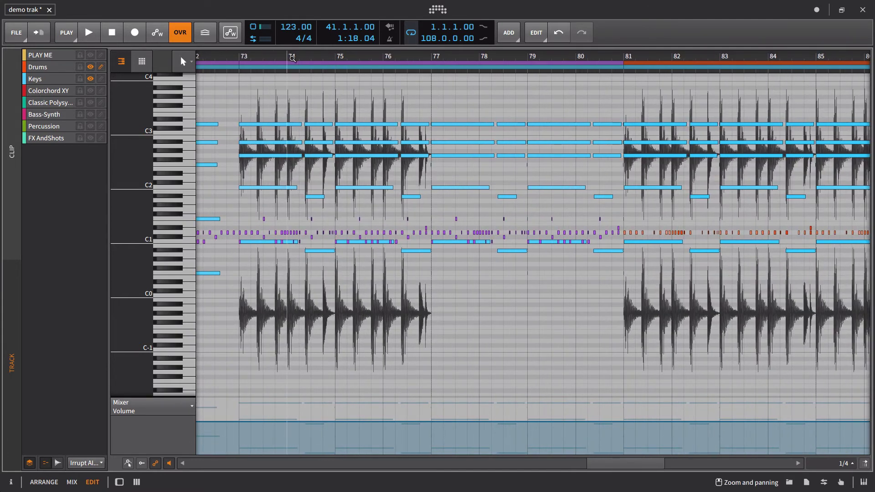
{"action": "scroll", "coordinate": [286, 319], "scroll_direction": "up", "scroll_amount": 4}
{"action": "scroll", "coordinate": [292, 91], "scroll_direction": "up", "scroll_amount": 3}
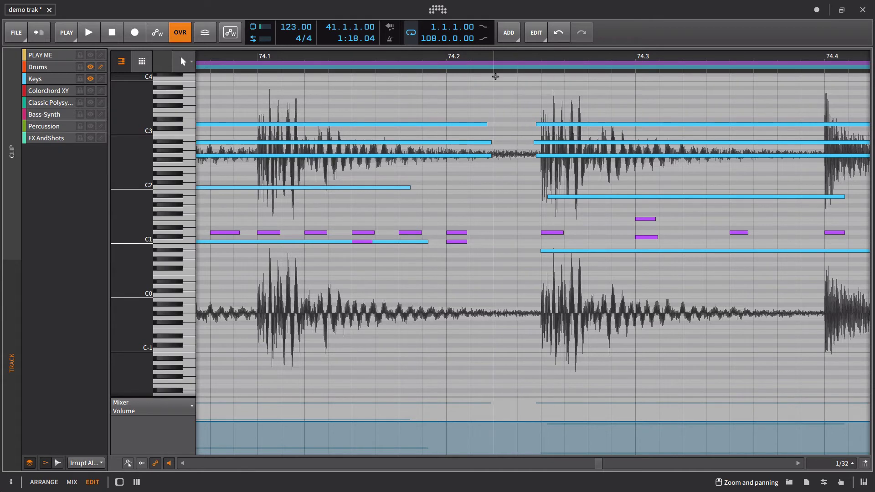
{"action": "scroll", "coordinate": [485, 91], "scroll_direction": "down", "scroll_amount": 2}
{"action": "scroll", "coordinate": [475, 226], "scroll_direction": "down", "scroll_amount": 2}
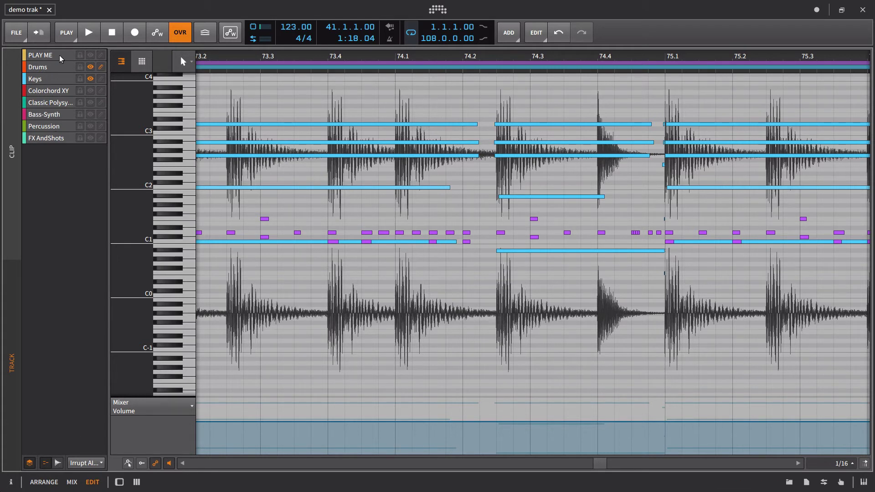
View the percussion loop's clips in the audio event editor and return to the layered note editor
{"action": "left_click", "coordinate": [57, 464]}
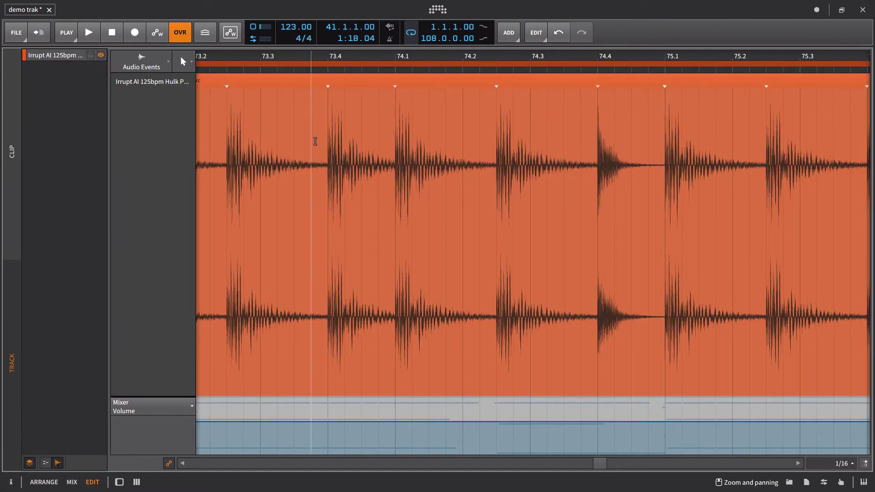
{"action": "scroll", "coordinate": [316, 152], "scroll_direction": "down", "scroll_amount": 5}
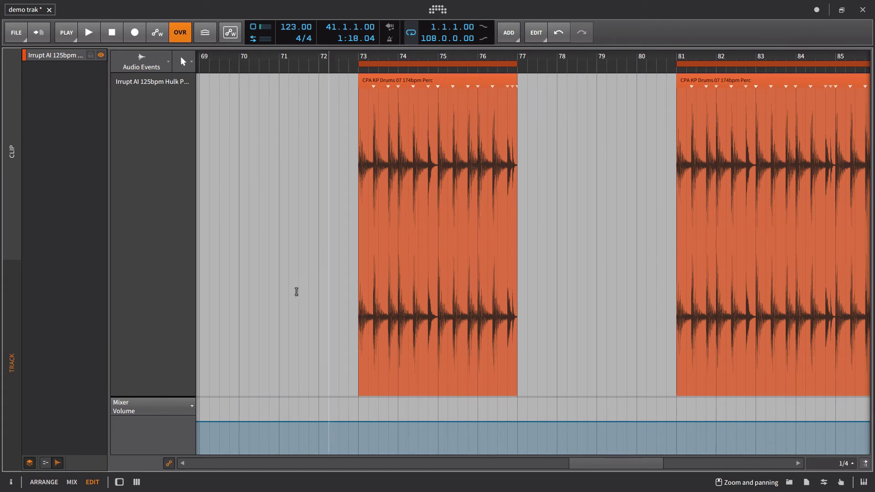
{"action": "left_click", "coordinate": [45, 463]}
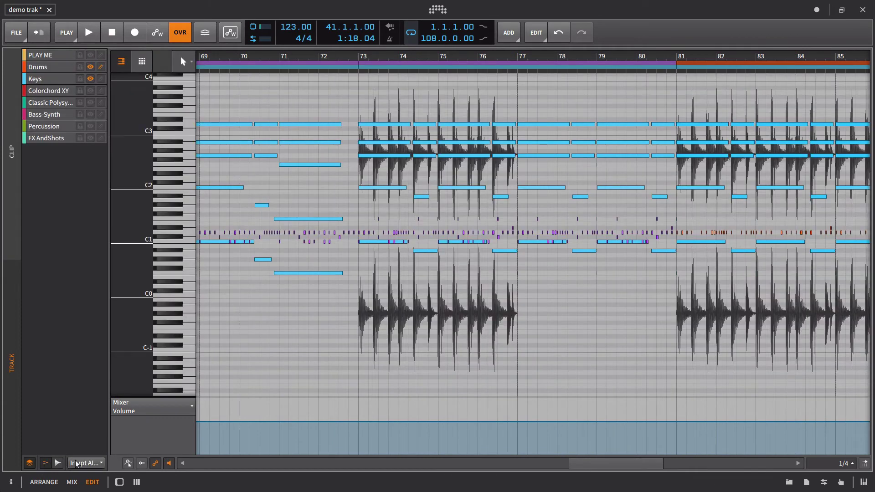
Set the note editor's background audio track to None and show the Drums and Keys notes up to the song's end
{"action": "left_click", "coordinate": [89, 467]}
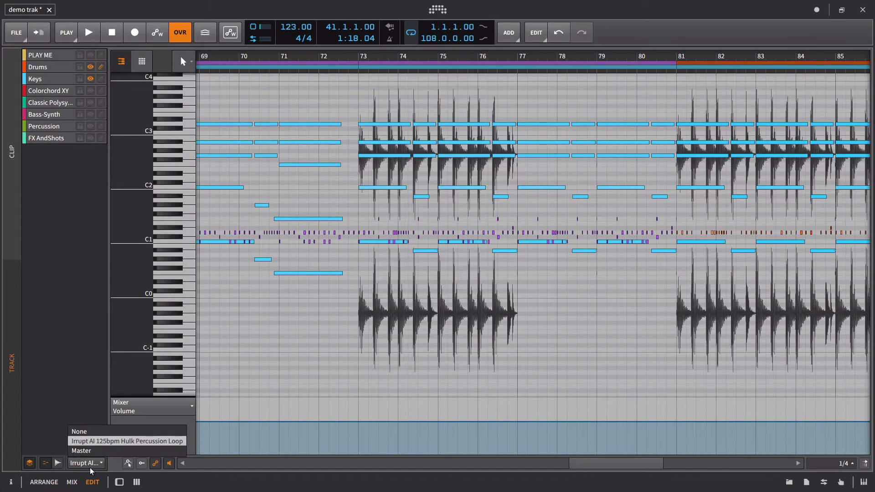
{"action": "left_click", "coordinate": [104, 436]}
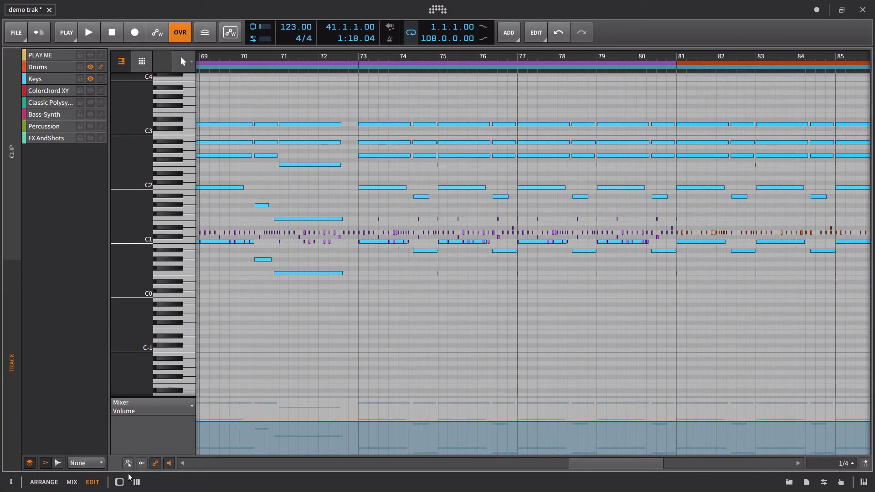
{"action": "left_click_drag", "start_coordinate": [339, 64], "coordinate": [304, 57]}
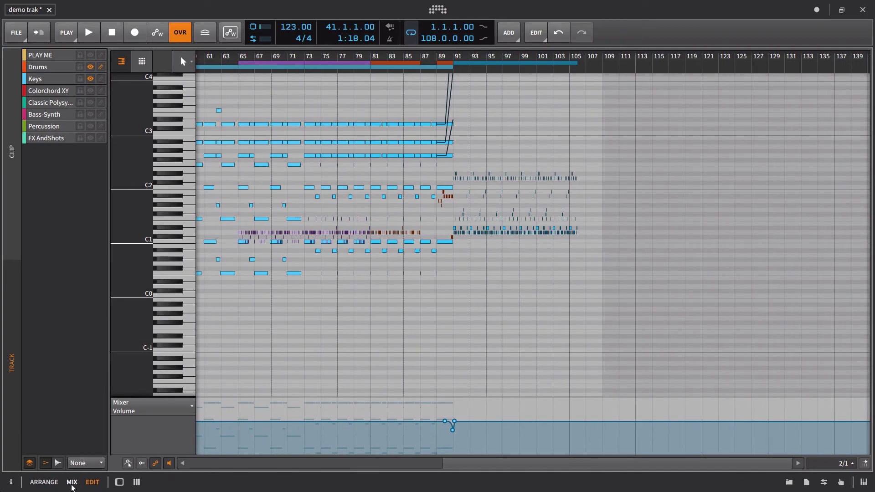
Show the mixer below the note editor, switch to Keys' Polysynth device chain, and return to the mixer
{"action": "left_click", "coordinate": [137, 482]}
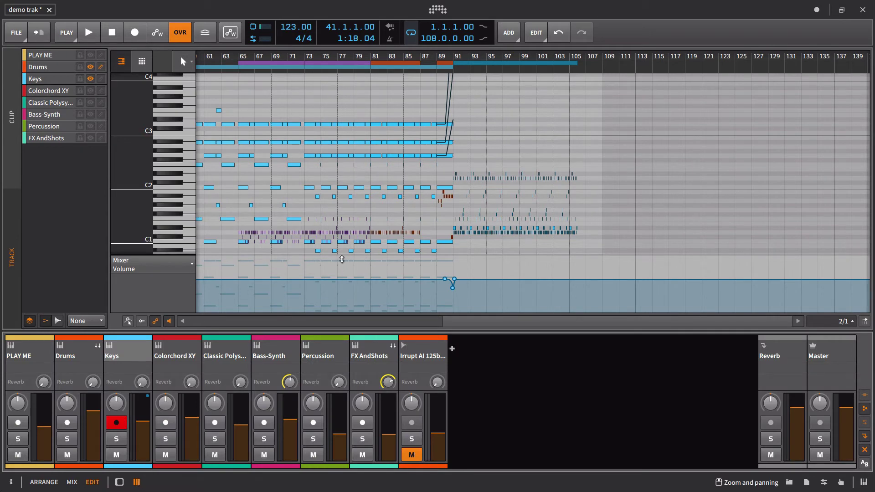
{"action": "left_click", "coordinate": [119, 482]}
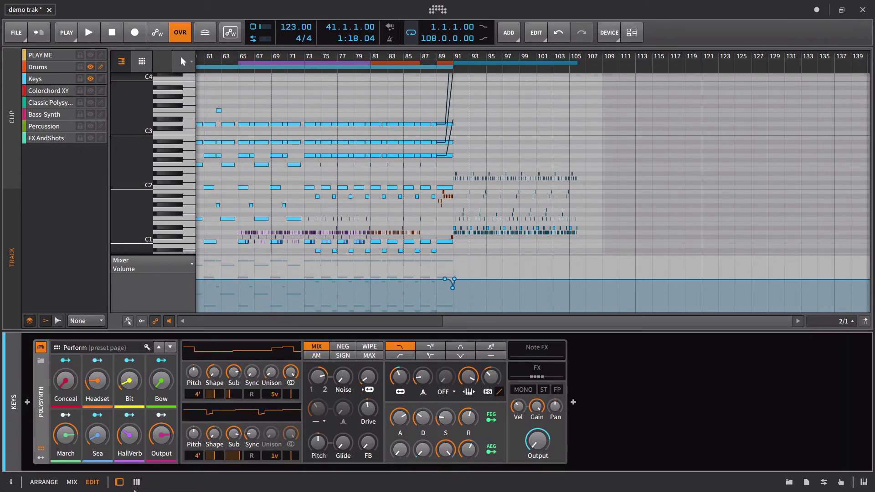
{"action": "left_click", "coordinate": [138, 484]}
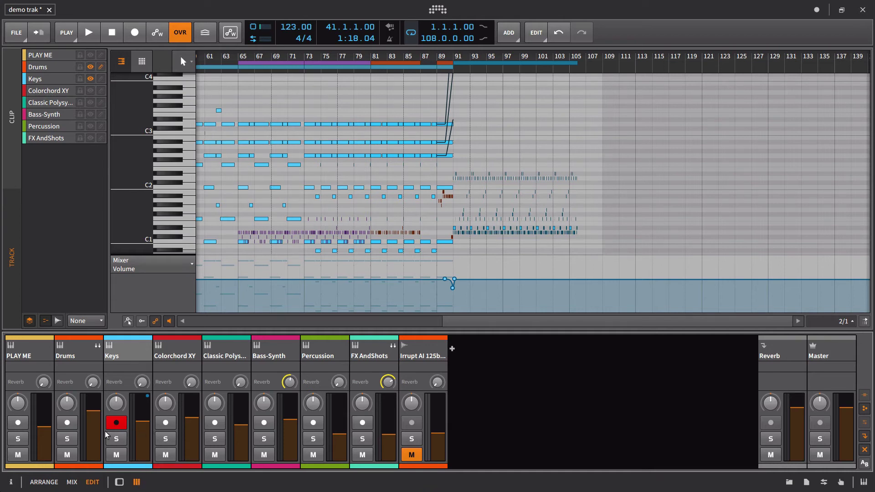
Switch to the Mix view and collapse the Keys device panel so the mixer fills the full height
{"action": "left_click", "coordinate": [75, 483]}
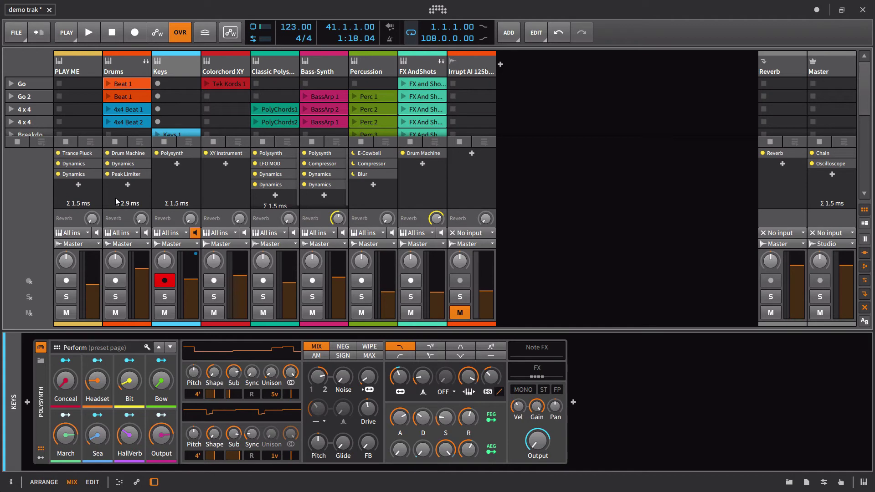
{"action": "left_click_drag", "start_coordinate": [807, 327], "coordinate": [792, 427]}
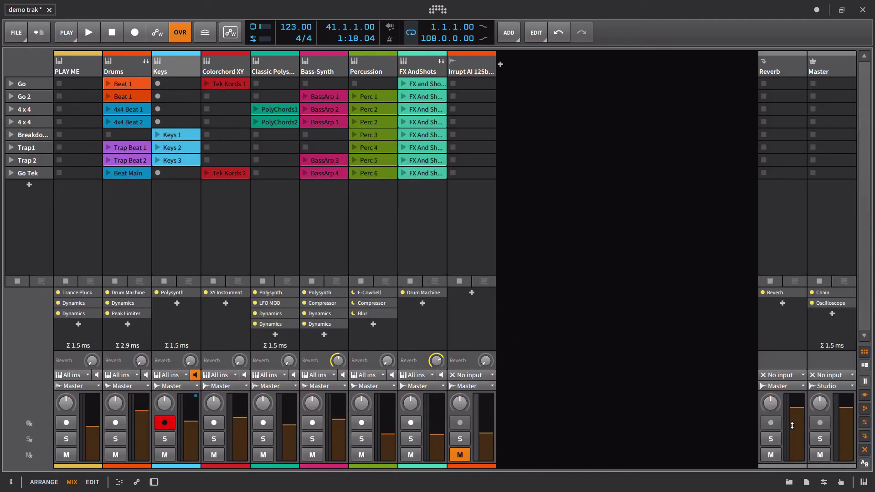
Toggle the mixer's crossfader section on and off, and the effect tracks and input/output sections off and on
{"action": "left_click", "coordinate": [865, 464]}
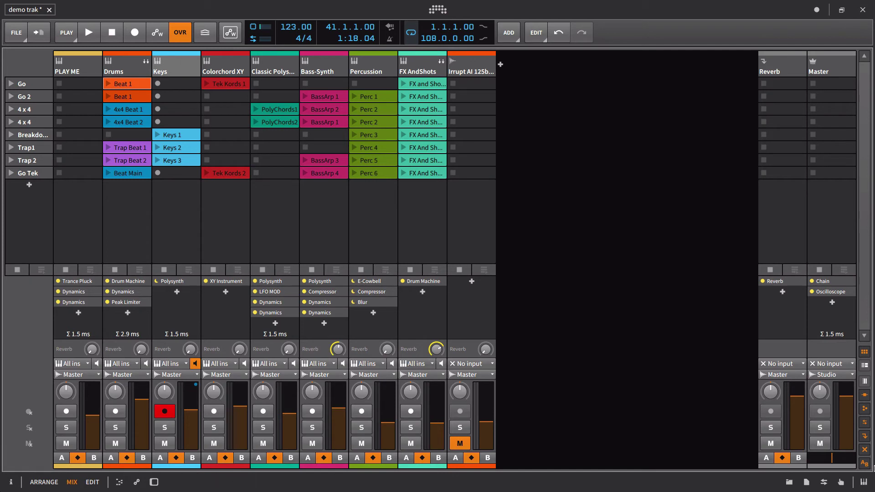
{"action": "left_click", "coordinate": [863, 465]}
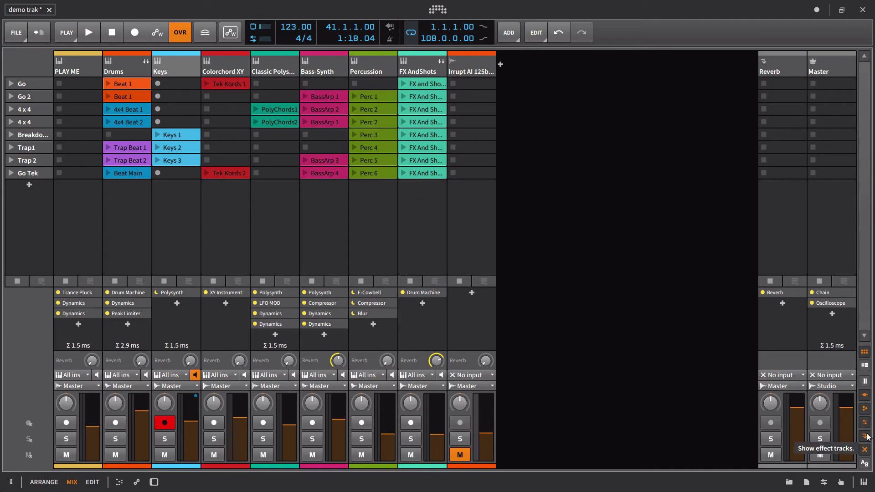
{"action": "left_click", "coordinate": [865, 437]}
{"action": "left_click", "coordinate": [865, 437]}
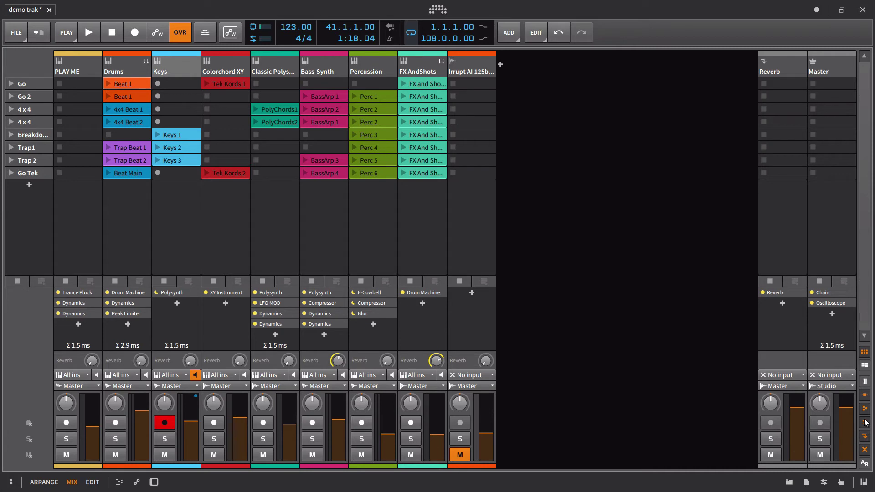
{"action": "left_click", "coordinate": [865, 422]}
{"action": "left_click", "coordinate": [866, 423]}
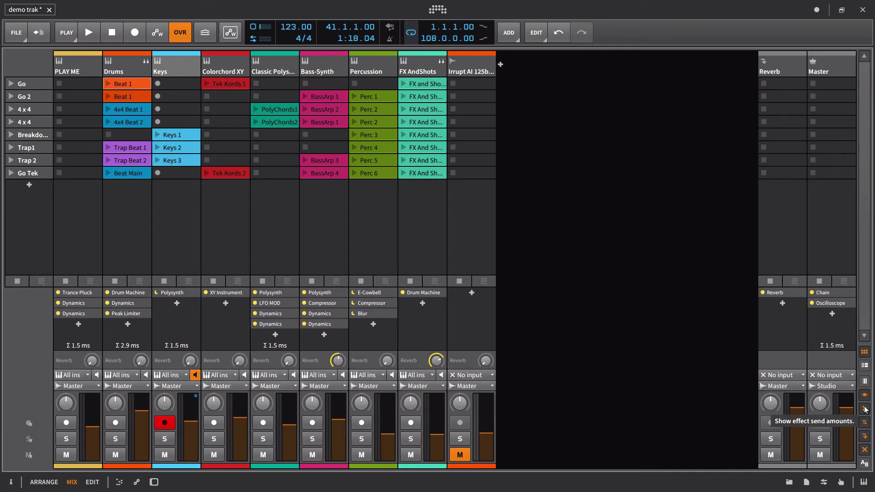
Show the big track meters in the mixer, and toggle the clip launcher and the clip height to demonstrate both layouts
{"action": "left_click", "coordinate": [865, 382]}
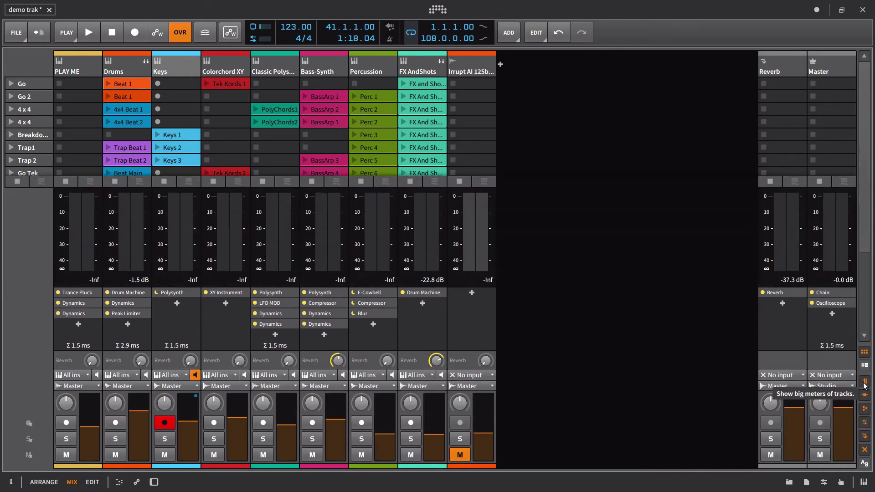
{"action": "left_click", "coordinate": [864, 352]}
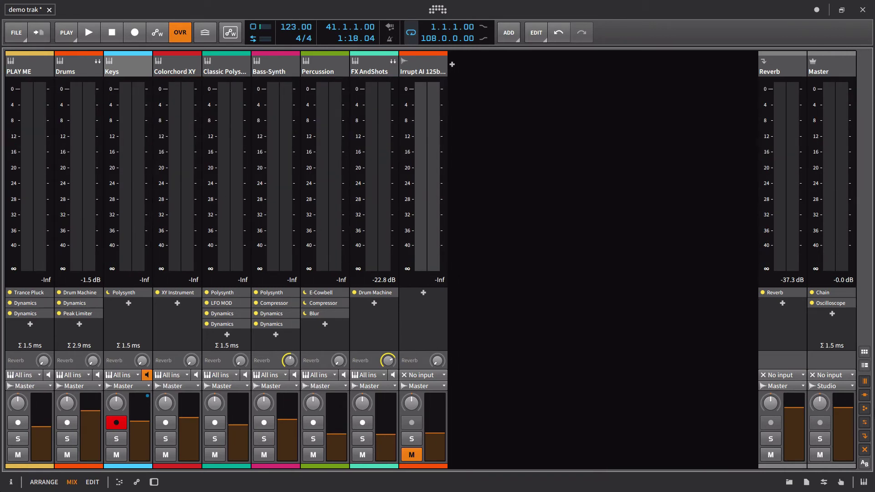
{"action": "left_click", "coordinate": [865, 354]}
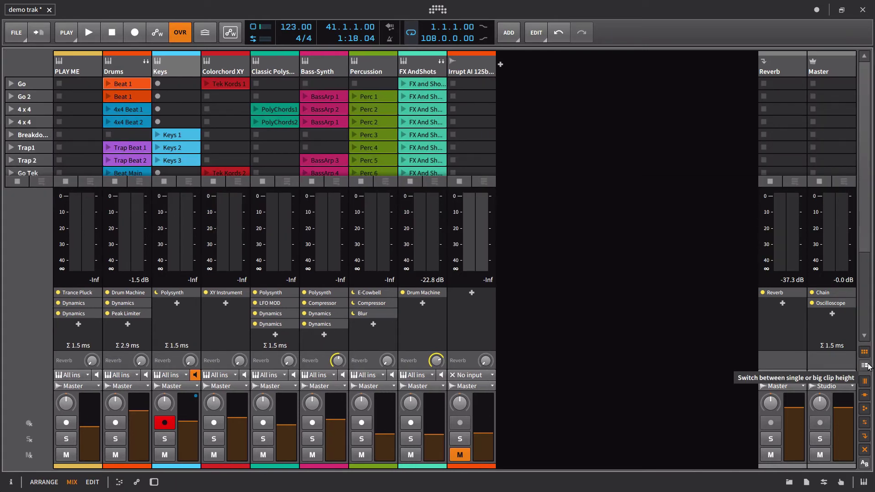
{"action": "left_click", "coordinate": [866, 365]}
{"action": "left_click", "coordinate": [866, 366]}
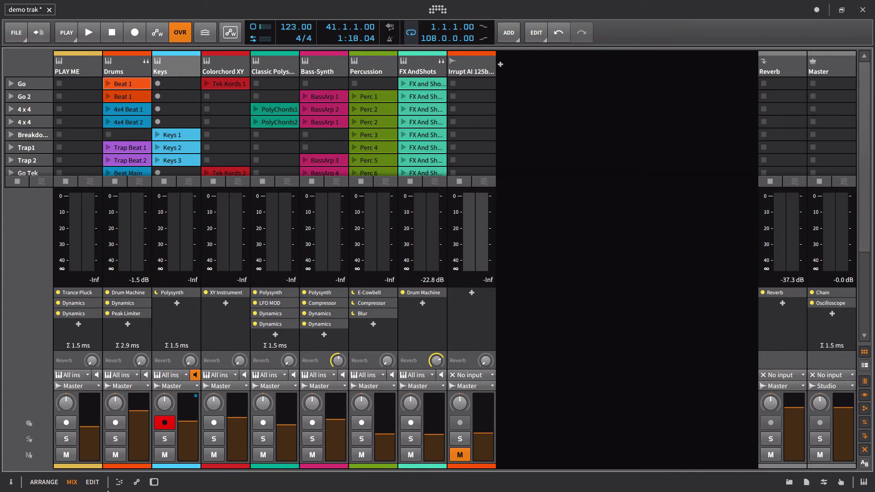
Open Drums' Beat 1 clip from the Go 2 scene in an enlarged note editor and view its clip automation
{"action": "left_click", "coordinate": [129, 97]}
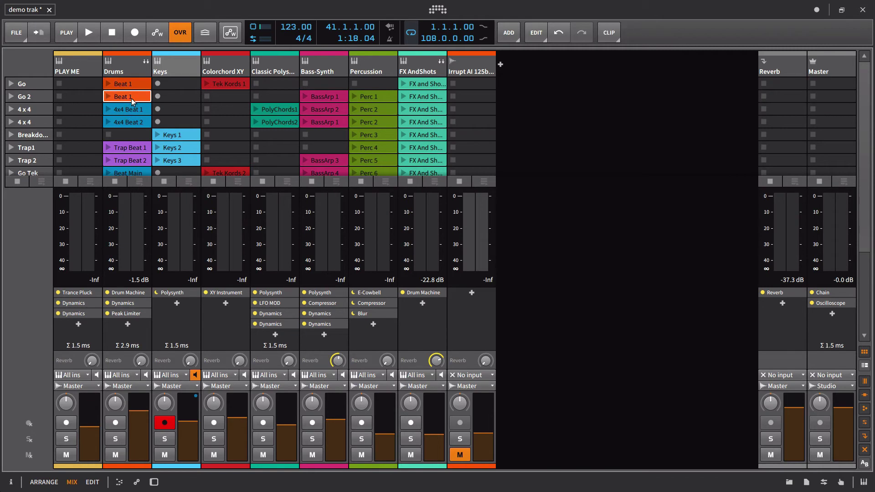
{"action": "double_click", "coordinate": [131, 99]}
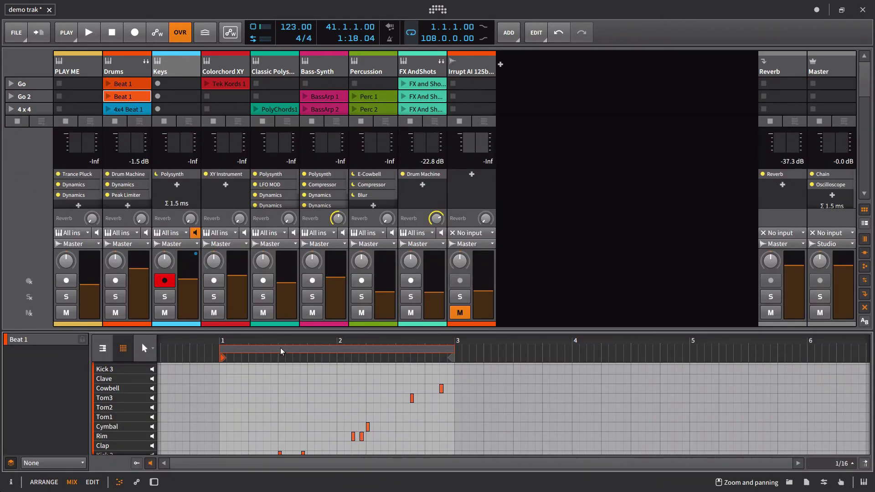
{"action": "left_click_drag", "start_coordinate": [304, 329], "coordinate": [304, 217]}
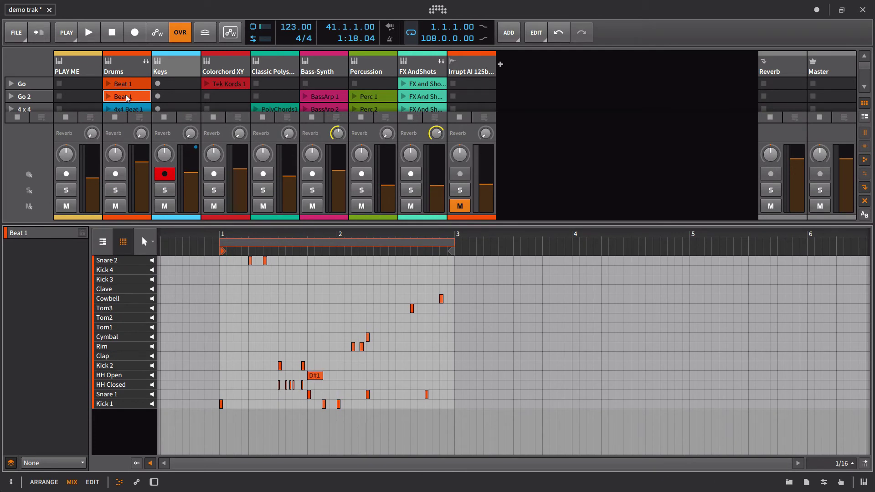
{"action": "left_click", "coordinate": [195, 349]}
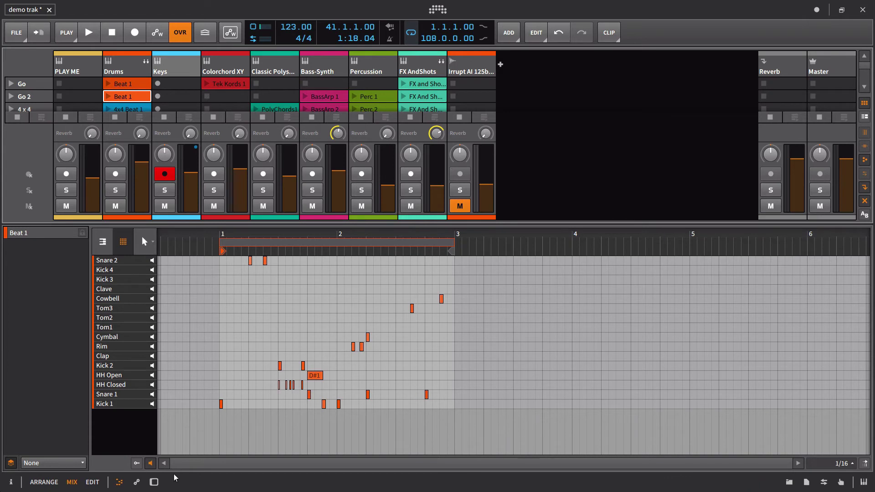
{"action": "left_click", "coordinate": [136, 483]}
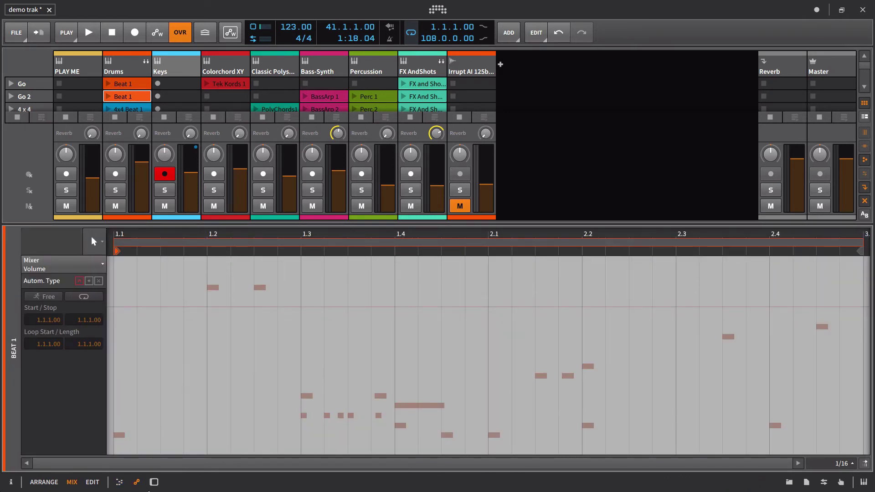
{"action": "left_click", "coordinate": [120, 482]}
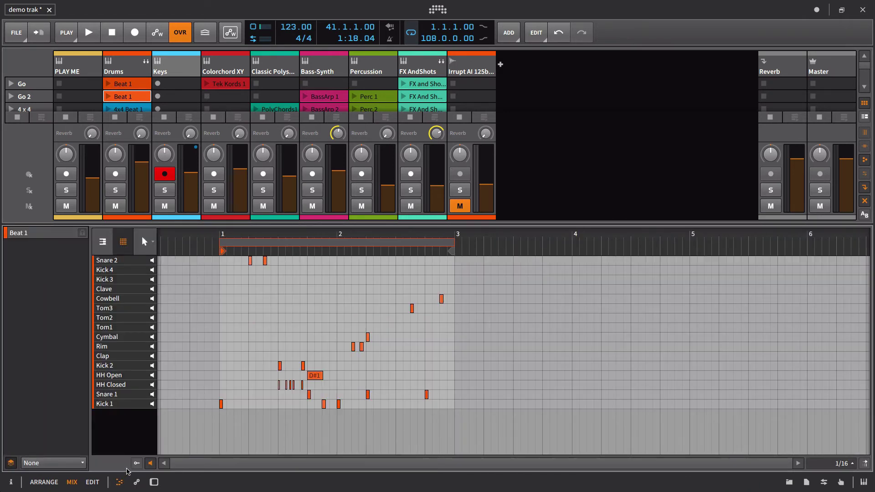
Return to the Arrange view without the note editor and show the clip launcher beside the arranger timeline
{"action": "left_click", "coordinate": [44, 482]}
{"action": "left_click", "coordinate": [119, 482]}
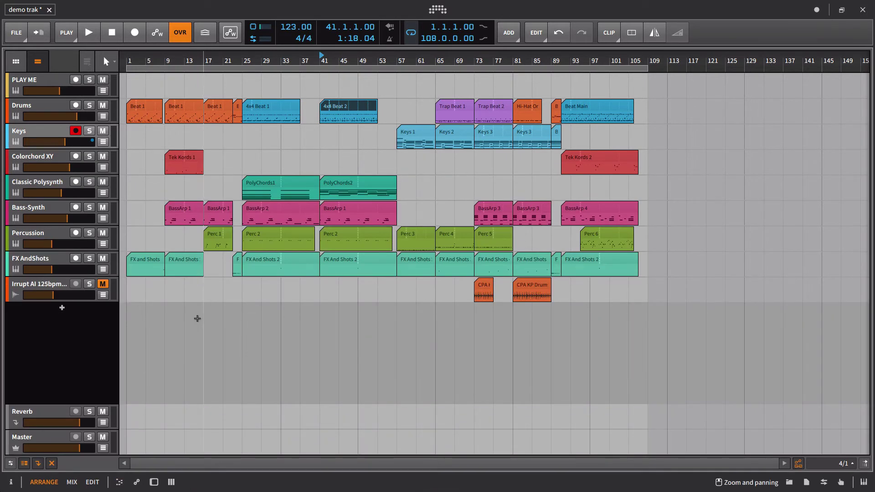
{"action": "left_click", "coordinate": [16, 63]}
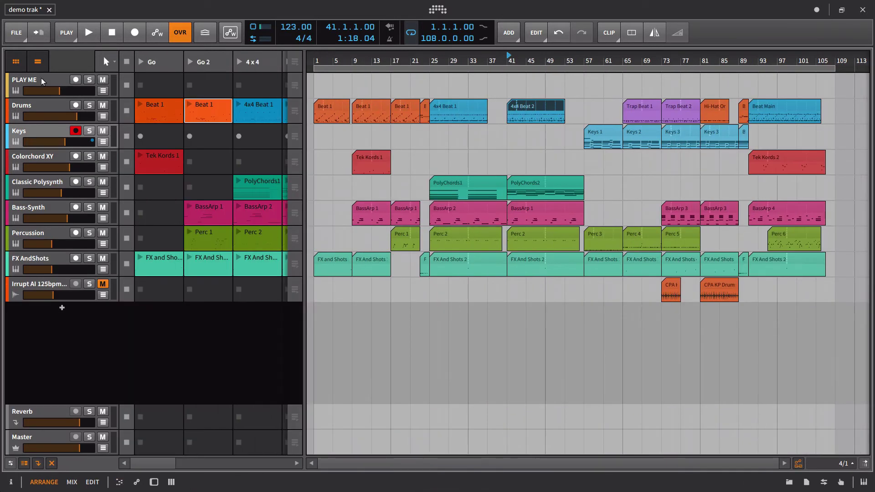
Widen the clip launcher to show four scenes and set the arranger's play position to bar 1
{"action": "key", "text": "minus"}
{"action": "key", "text": "minus"}
{"action": "key", "text": "minus"}
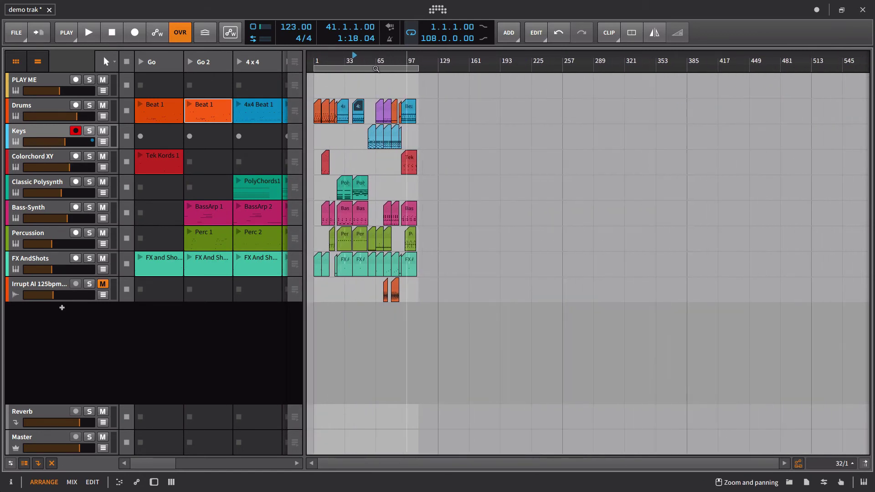
{"action": "left_click_drag", "start_coordinate": [304, 84], "coordinate": [346, 84]}
{"action": "left_click", "coordinate": [480, 87]}
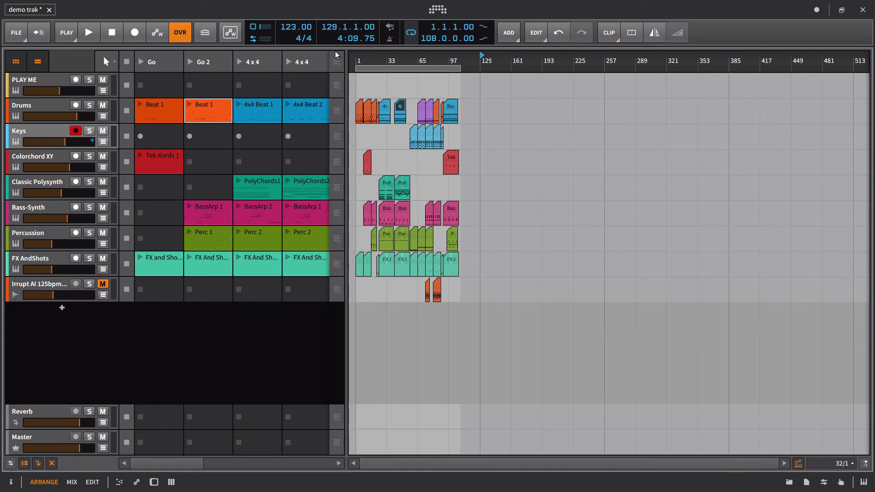
{"action": "left_click", "coordinate": [356, 87]}
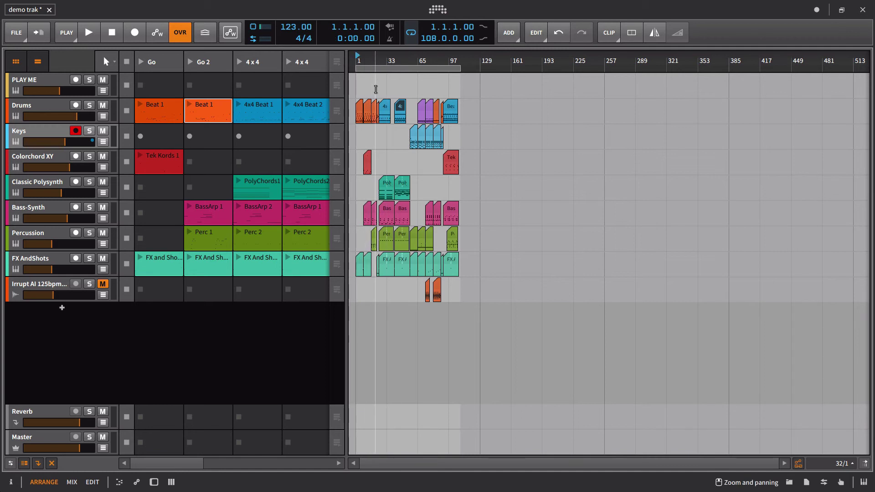
Play from bar 1 with Drums' 4x4 Beat 1 launcher clip overriding that track's arrangement, and examine the dimmed arranger clips
{"action": "key", "text": "space"}
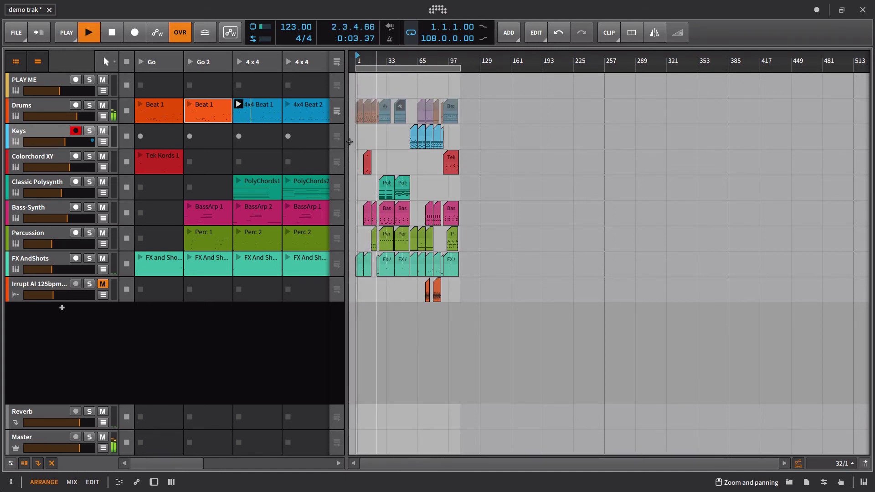
{"action": "scroll", "coordinate": [456, 128], "scroll_direction": "up", "scroll_amount": 6}
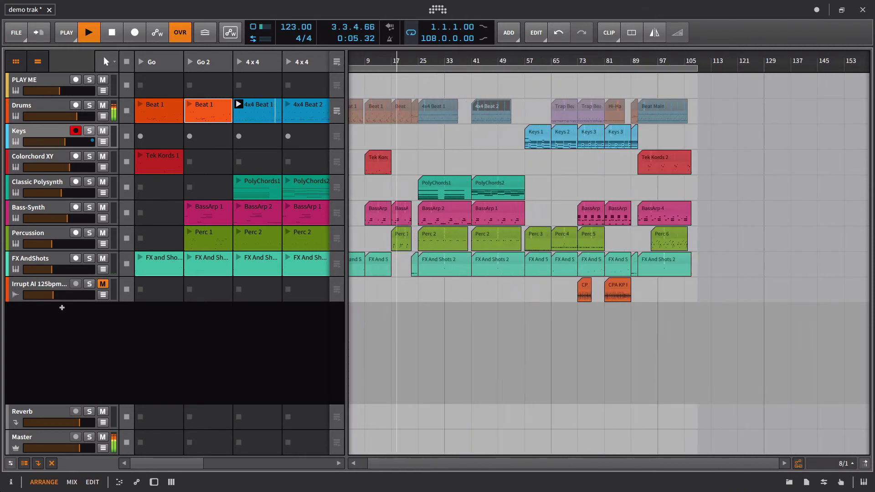
{"action": "scroll", "coordinate": [457, 129], "scroll_direction": "down", "scroll_amount": 3}
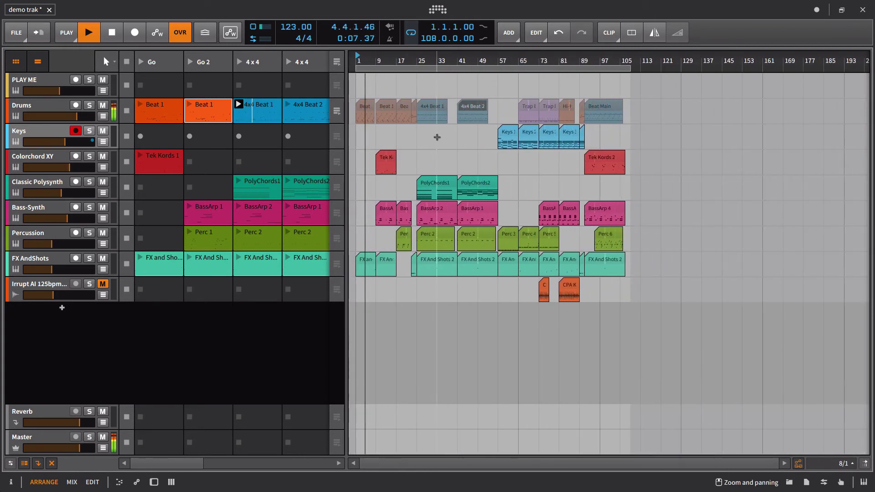
Play the song from bar 57 and switch all tracks back from launcher clips to arranger playback
{"action": "left_click", "coordinate": [500, 58]}
{"action": "key", "text": "space"}
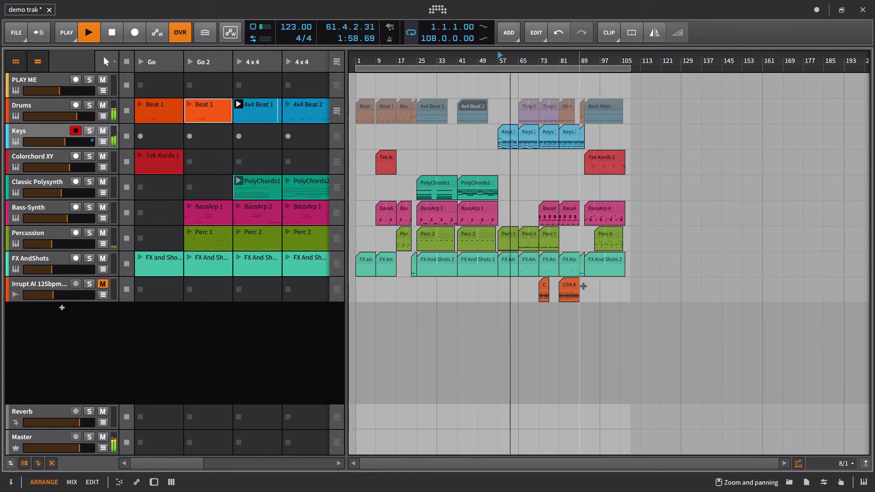
{"action": "left_click", "coordinate": [337, 63]}
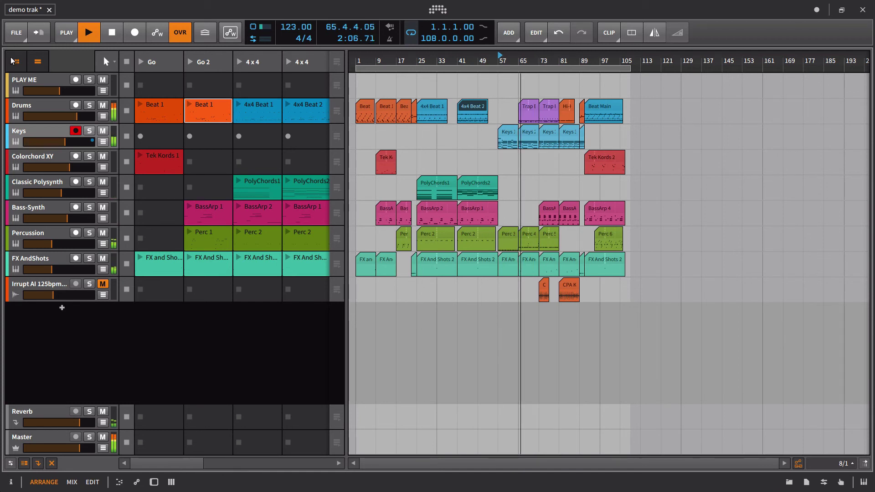
Hide the arranger timeline and examine the properties of Drums' Beat 1 clip from the Go scene in the inspector
{"action": "left_click", "coordinate": [39, 63]}
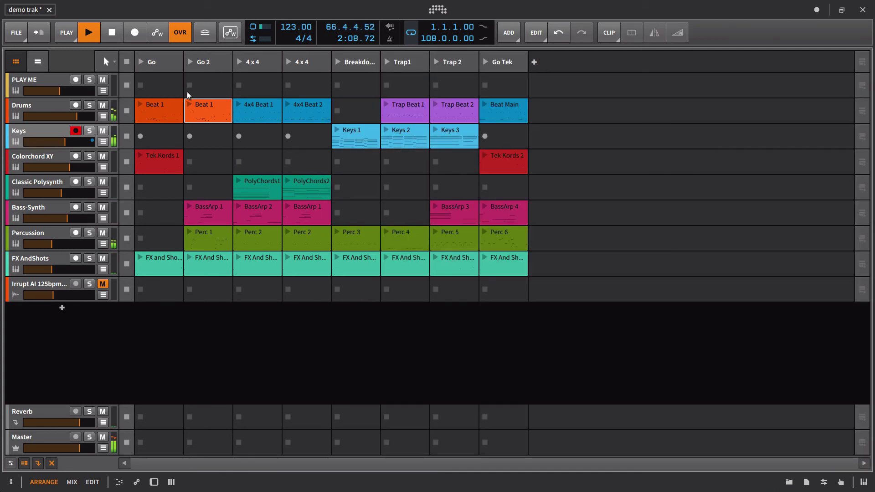
{"action": "key", "text": "i"}
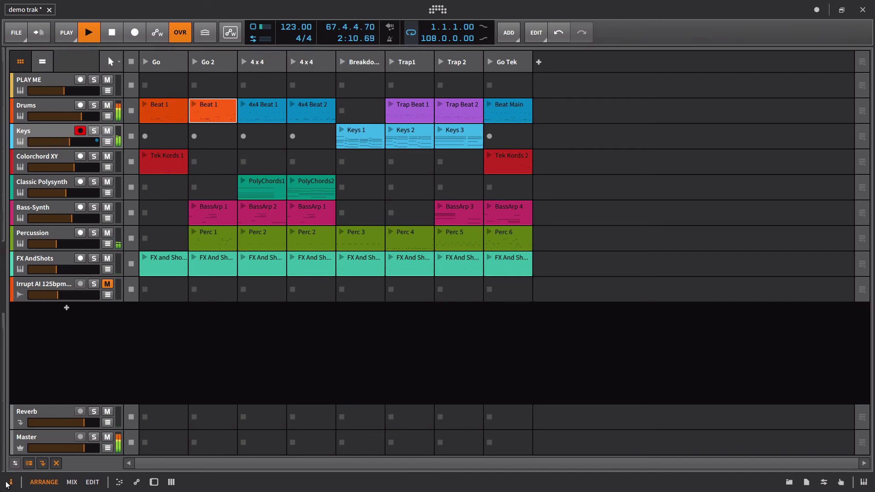
{"action": "left_click", "coordinate": [259, 109]}
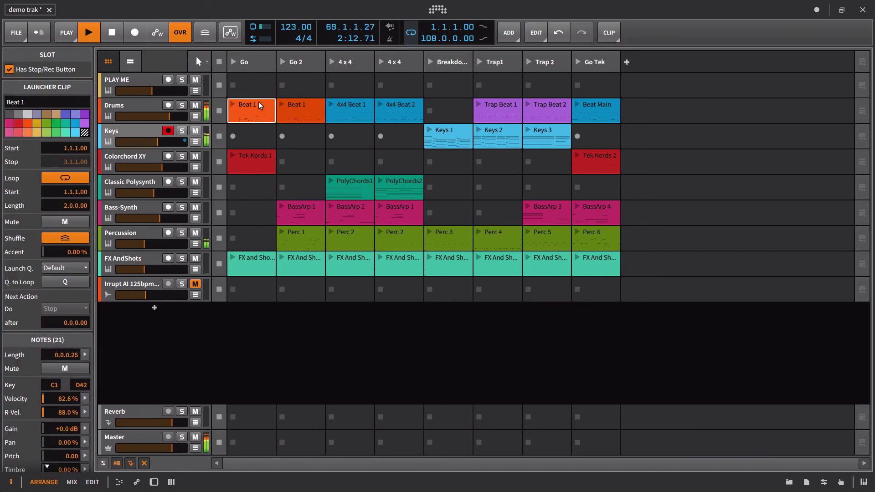
{"action": "scroll", "coordinate": [60, 214], "scroll_direction": "down", "scroll_amount": 1}
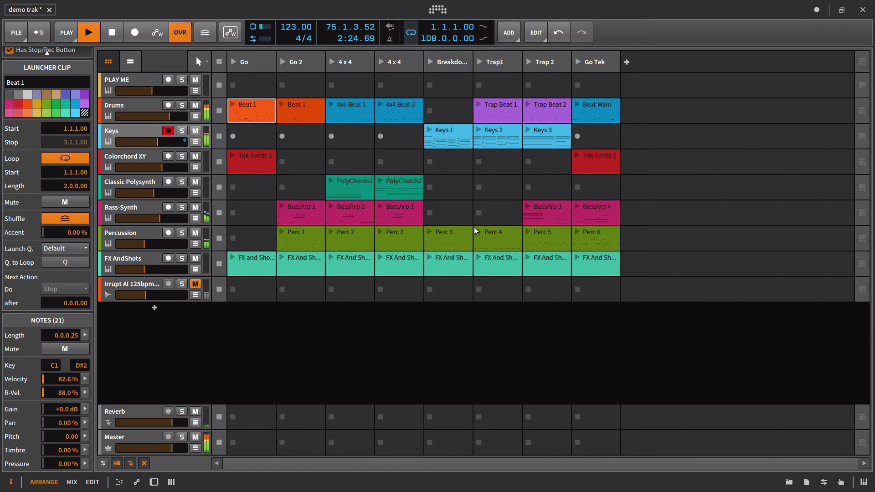
{"action": "key", "text": "F7"}
{"action": "key", "text": "F6"}
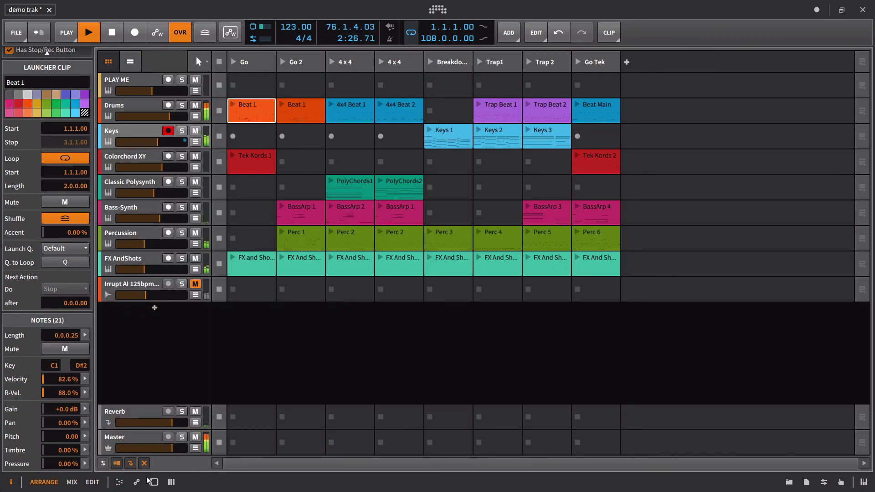
Show the arranger timeline again and start recording Drums' Beat 1 clip from the Go scene into it at bar 129
{"action": "left_click", "coordinate": [130, 62]}
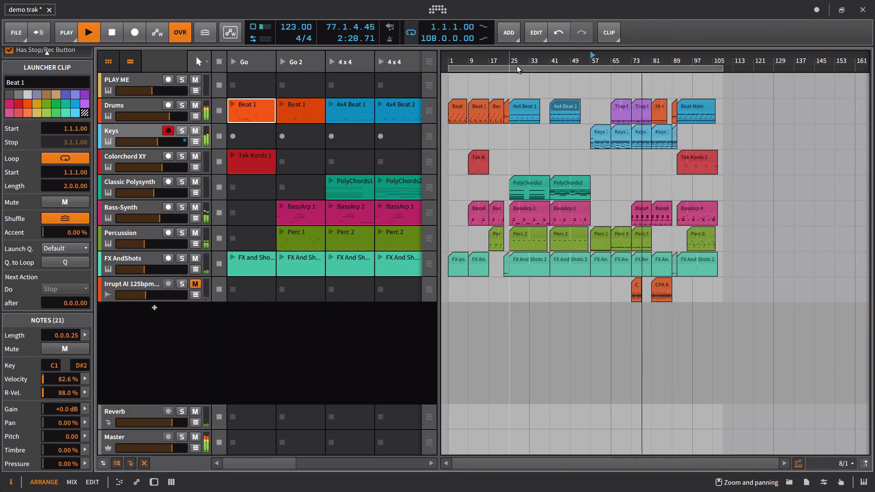
{"action": "key", "text": "minus"}
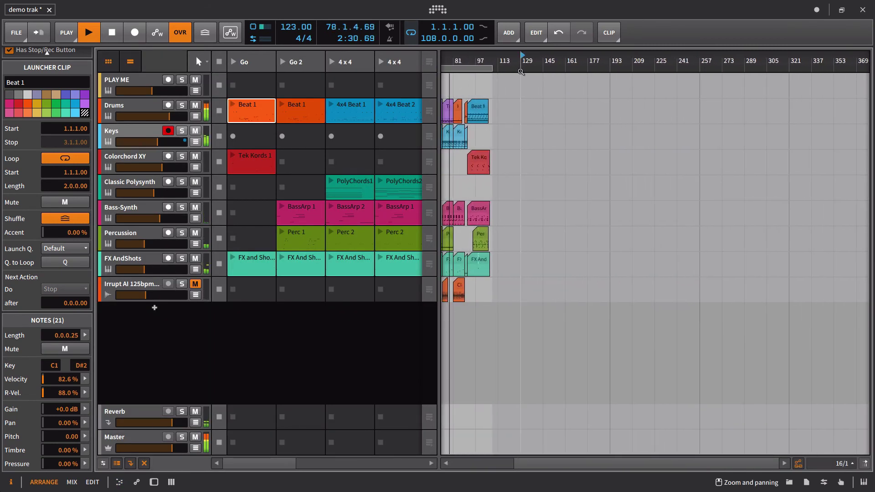
{"action": "key", "text": "space"}
{"action": "left_click", "coordinate": [134, 35]}
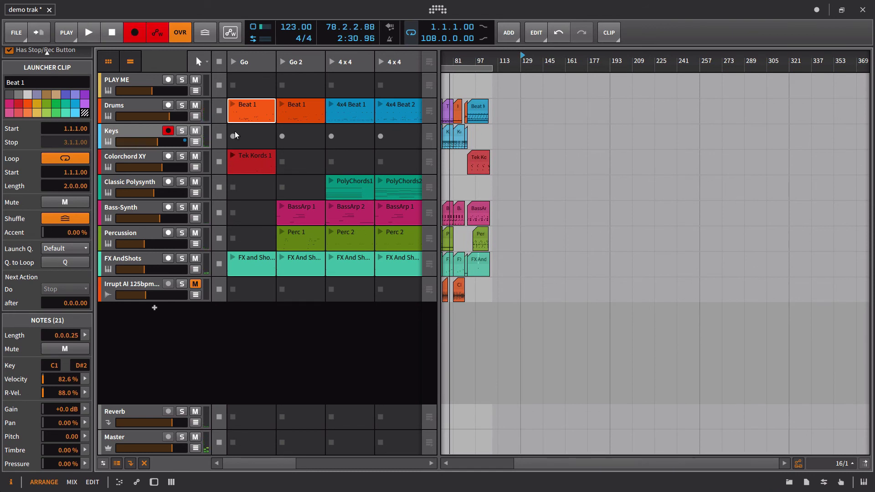
{"action": "left_click", "coordinate": [232, 105]}
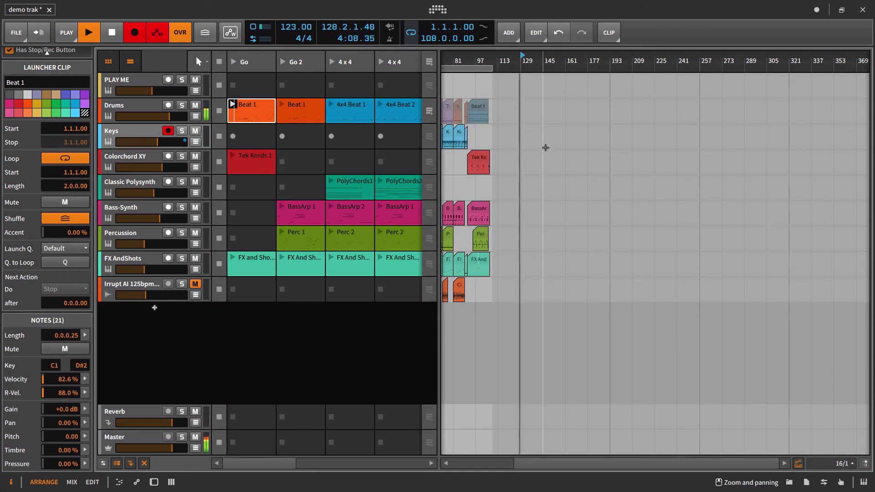
Widen the clip launcher to show all its scenes and launch Keys' Keys 1 clip from the Breakdown scene into the recording
{"action": "key", "text": "plus"}
{"action": "key", "text": "plus"}
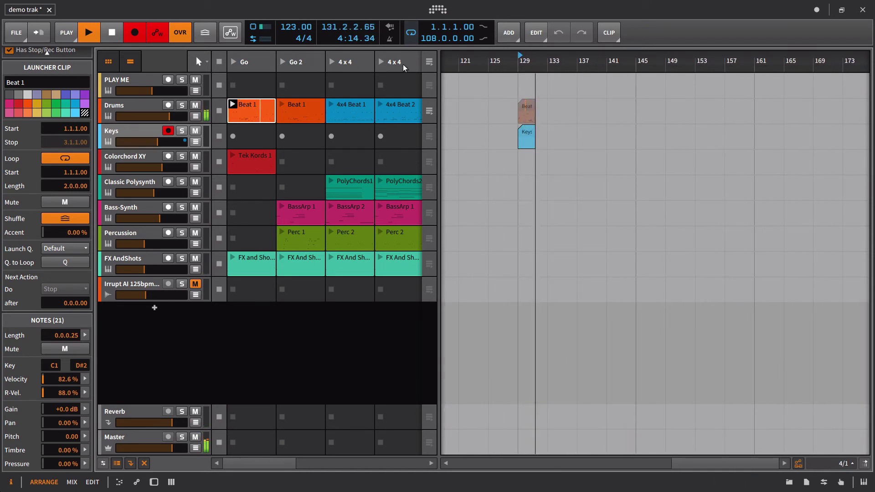
{"action": "left_click_drag", "start_coordinate": [439, 95], "coordinate": [749, 104]}
{"action": "left_click", "coordinate": [429, 130]}
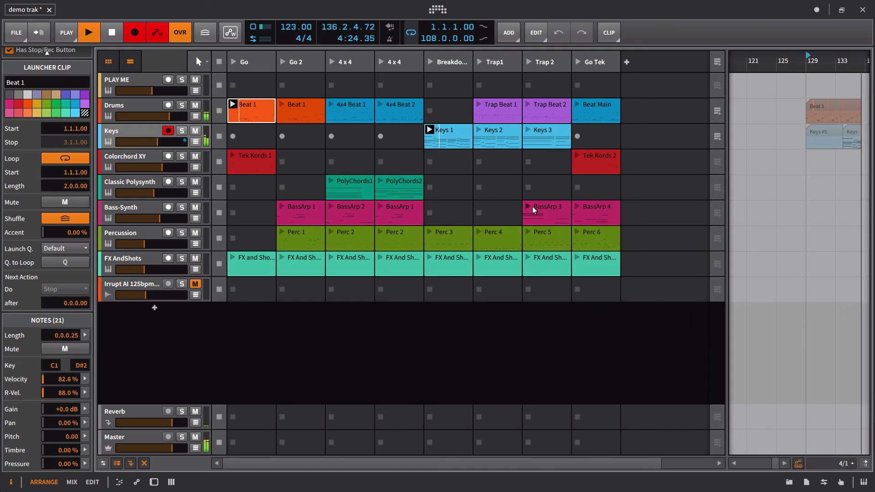
Launch the Trap 2 and Go Tek scenes into the recording, plus individual clips including BassArp 1, Tek Kords 1 and Trap Beat 1
{"action": "left_click", "coordinate": [528, 62]}
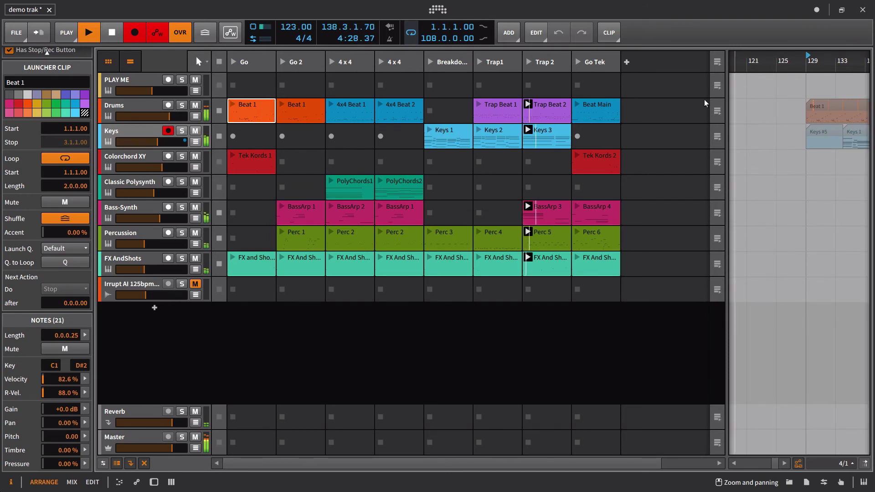
{"action": "left_click", "coordinate": [583, 67]}
{"action": "left_click", "coordinate": [380, 207]}
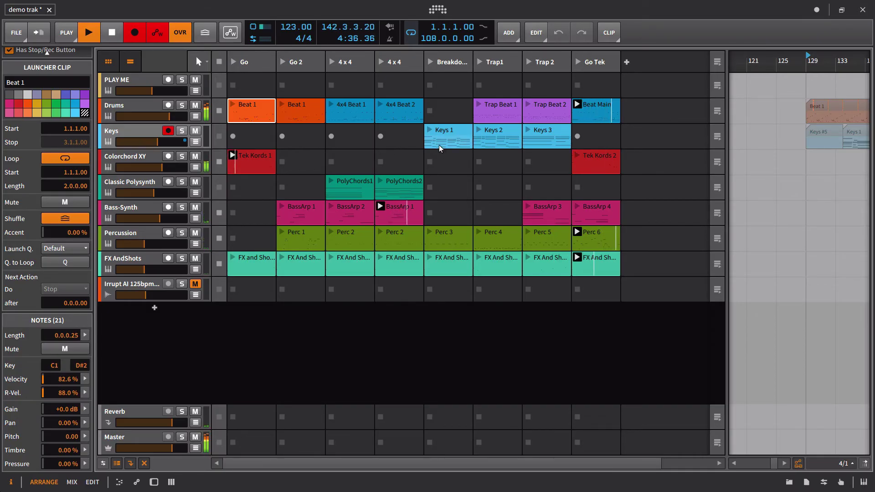
{"action": "left_click", "coordinate": [477, 96]}
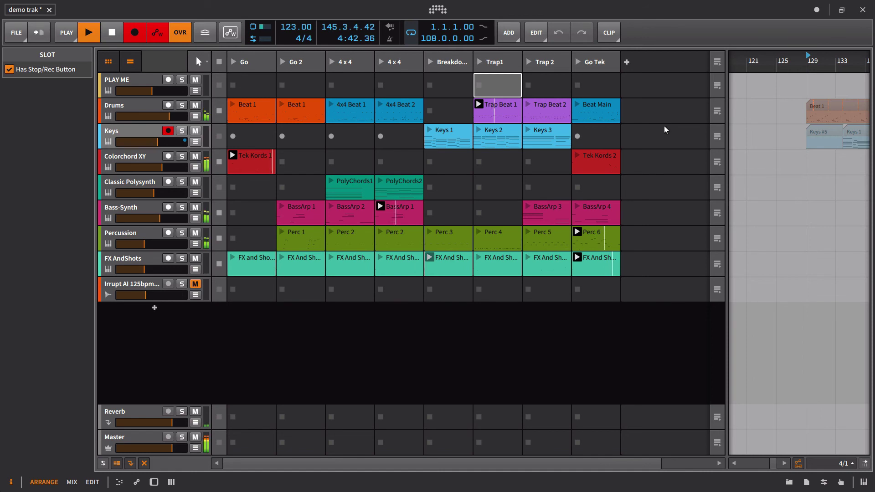
Stop recording and switch all tracks back to arranger playback with the clip launcher hidden
{"action": "key", "text": "space"}
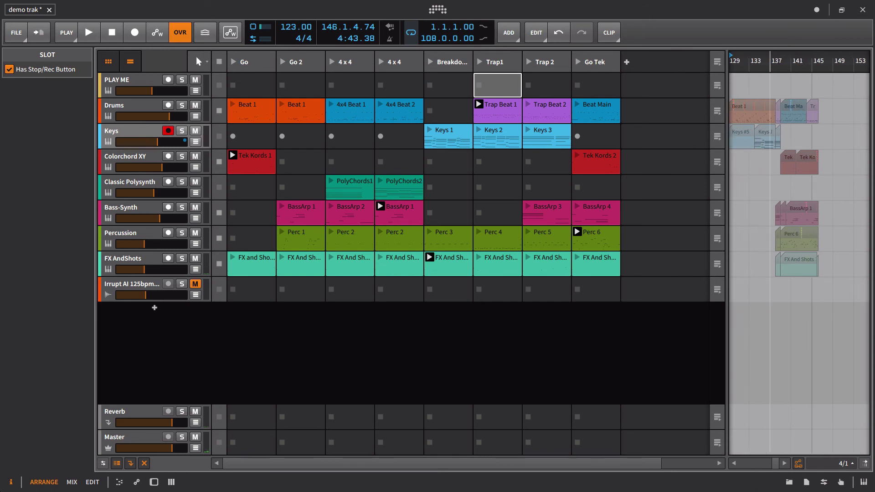
{"action": "left_click", "coordinate": [717, 62]}
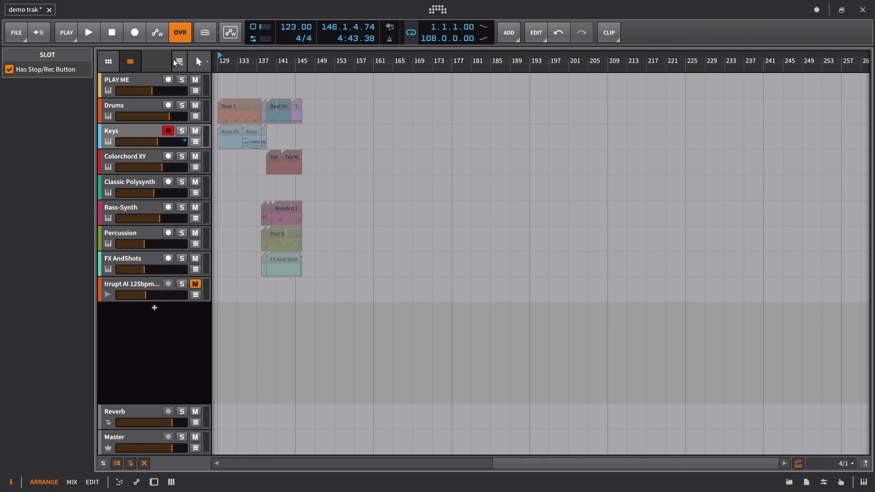
{"action": "left_click", "coordinate": [179, 63]}
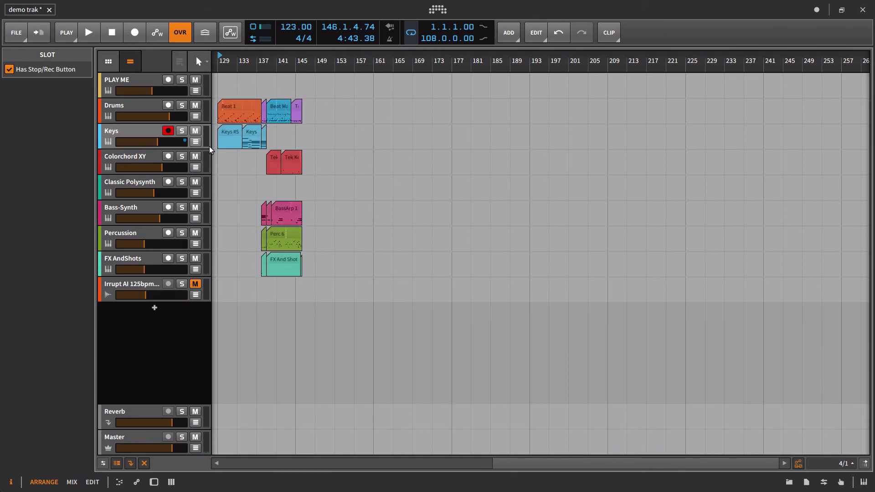
Delete all the clips recorded from bar 129 onward, including the leftover sliver on the FX AndShots track
{"action": "left_click_drag", "start_coordinate": [272, 99], "coordinate": [373, 298]}
{"action": "left_click", "coordinate": [357, 260]}
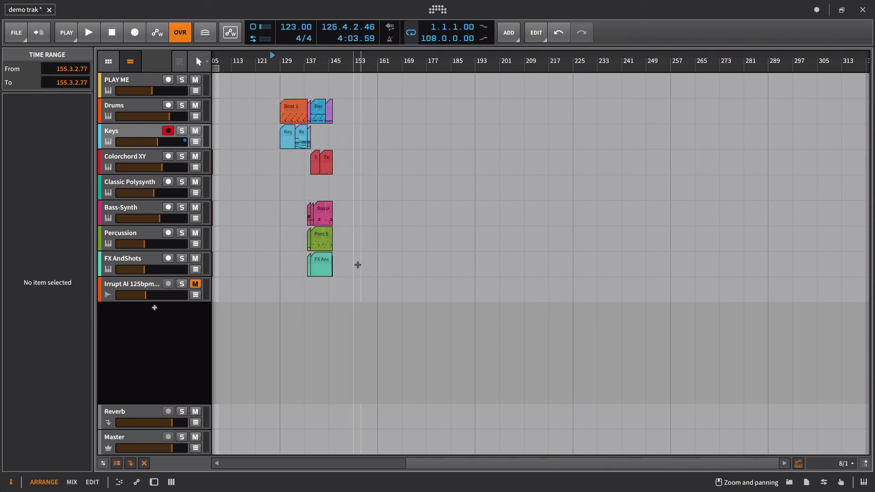
{"action": "left_click_drag", "start_coordinate": [350, 266], "coordinate": [323, 234]}
{"action": "key", "text": "ctrl+a"}
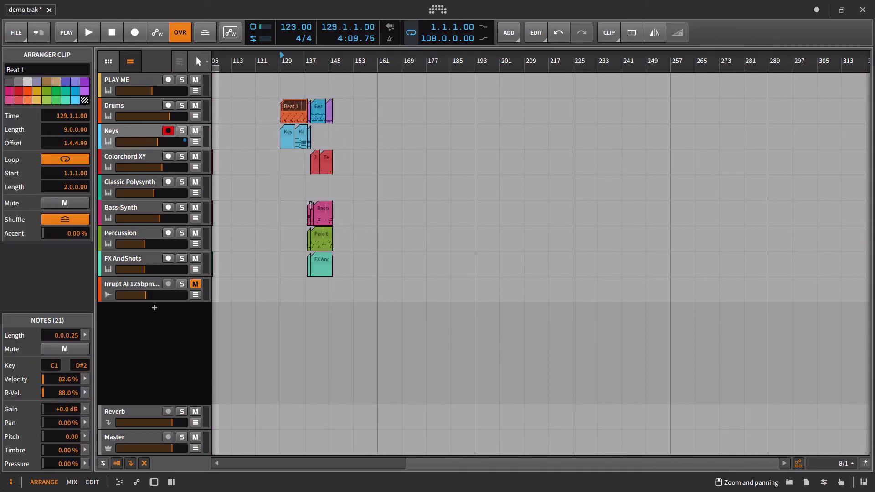
{"action": "key", "text": "Delete"}
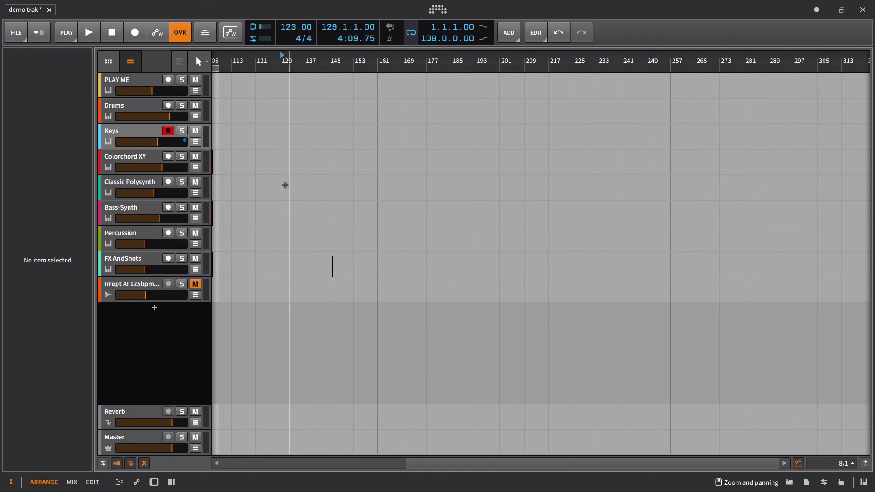
{"action": "left_click_drag", "start_coordinate": [323, 250], "coordinate": [371, 274]}
{"action": "left_click", "coordinate": [371, 275]}
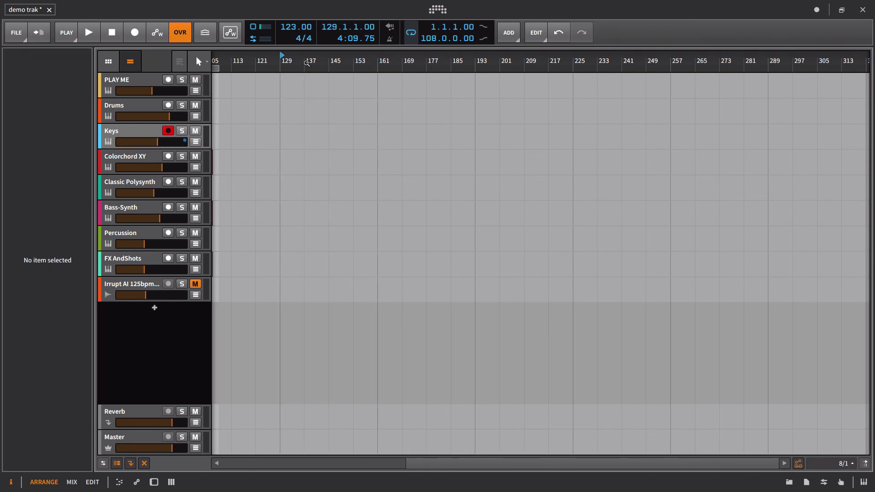
Group the five tracks from PLAY ME through Classic Polysynth into one group track
{"action": "scroll", "coordinate": [330, 147], "scroll_direction": "left", "scroll_amount": 5}
{"action": "scroll", "coordinate": [310, 159], "scroll_direction": "left", "scroll_amount": 2}
{"action": "scroll", "coordinate": [311, 108], "scroll_direction": "down", "scroll_amount": 3}
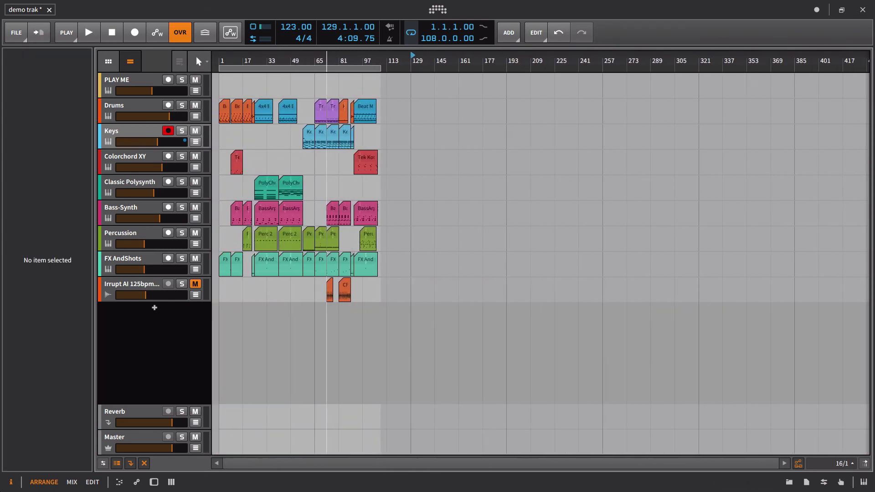
{"action": "left_click", "coordinate": [119, 83]}
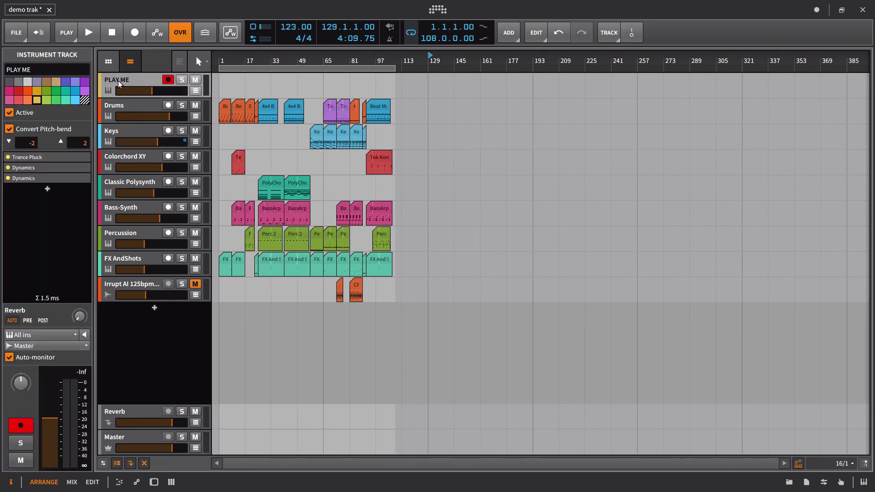
{"action": "left_click", "coordinate": [130, 181], "text": "shift"}
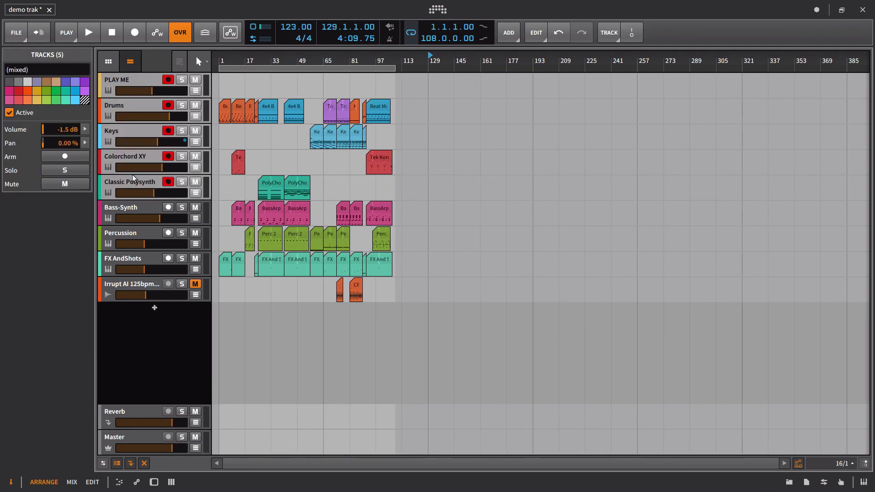
{"action": "right_click", "coordinate": [134, 83]}
{"action": "left_click", "coordinate": [127, 89]}
{"action": "key", "text": "ctrl+g"}
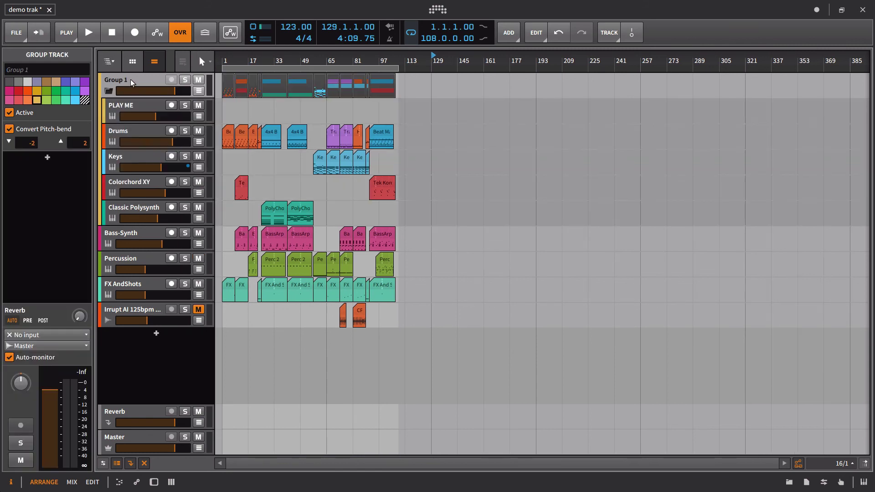
Group the Keys and Colorchord XY tracks into a nested group inside Group 1
{"action": "left_click", "coordinate": [129, 172]}
{"action": "left_click", "coordinate": [126, 184], "text": "shift"}
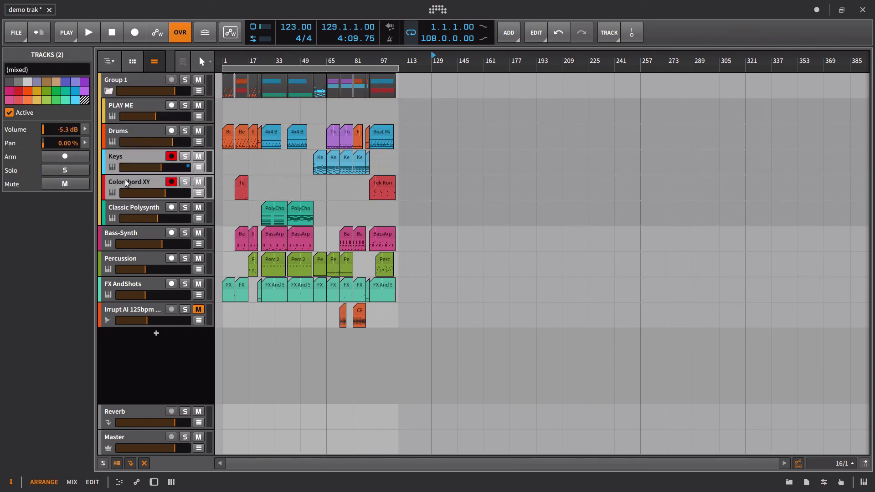
{"action": "key", "text": "ctrl+g"}
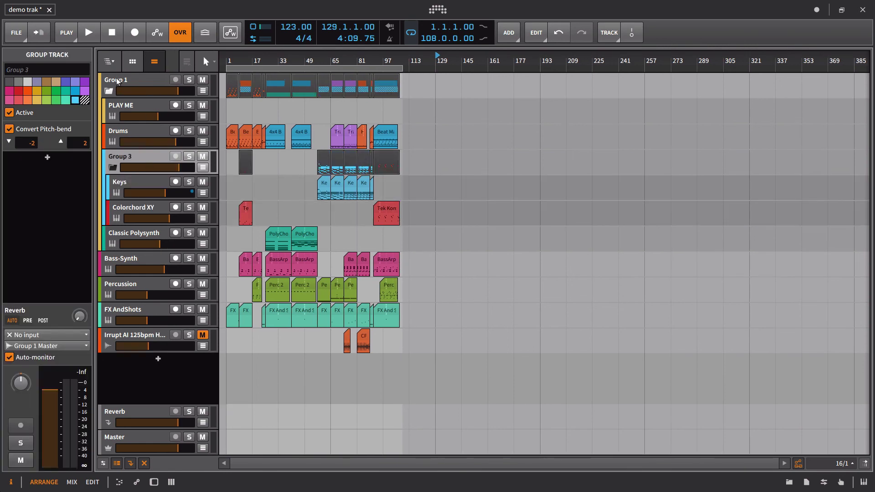
Limit the arranger view to Group 1's contents and collapse the nested Group 3
{"action": "left_click", "coordinate": [115, 61]}
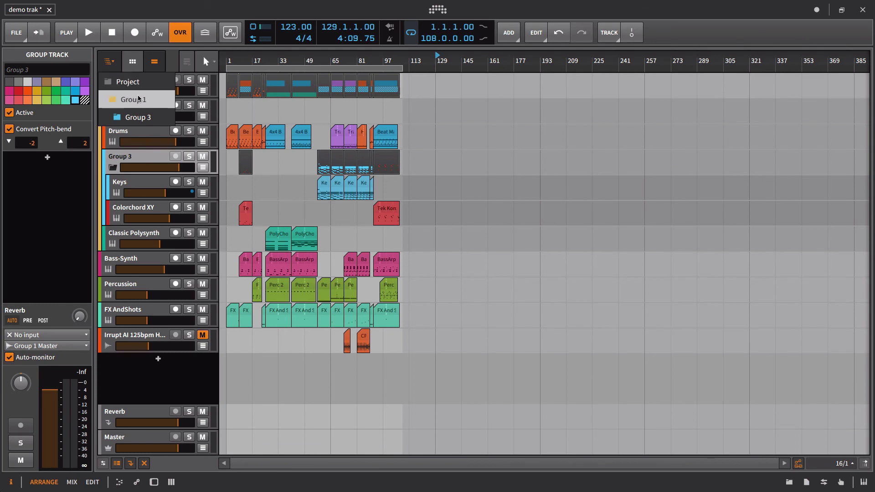
{"action": "left_click", "coordinate": [110, 61]}
{"action": "left_click", "coordinate": [109, 60]}
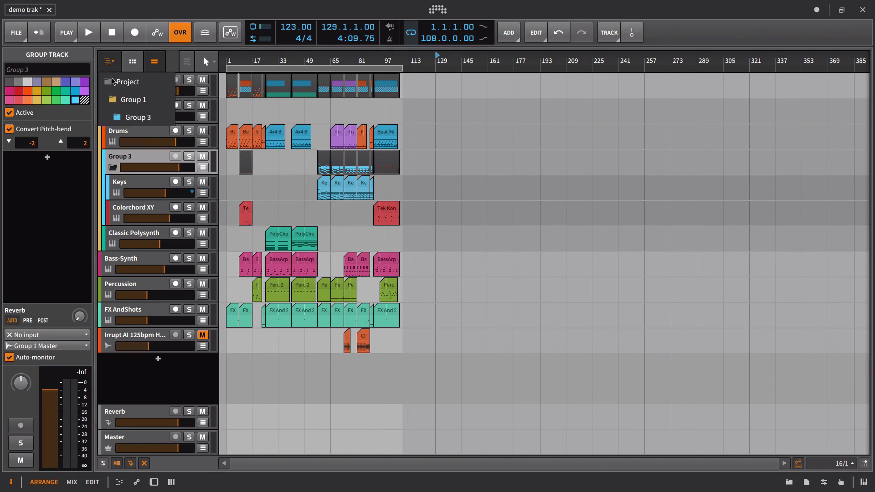
{"action": "left_click", "coordinate": [132, 101]}
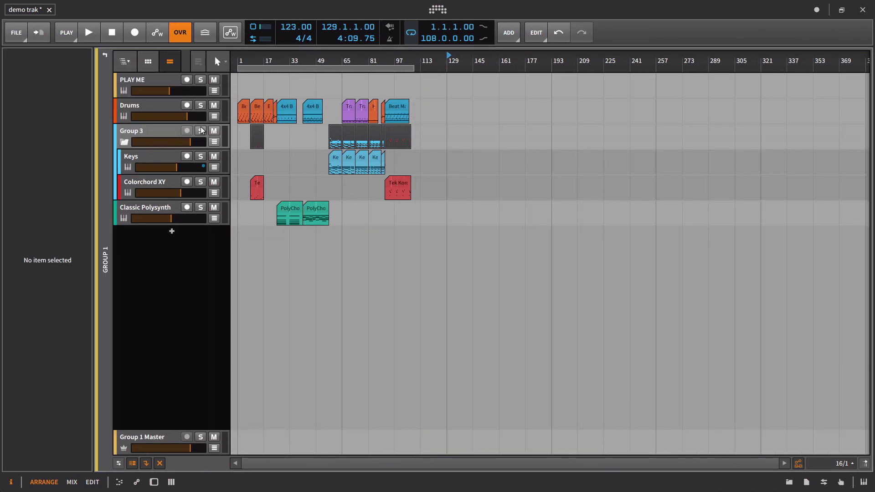
{"action": "left_click", "coordinate": [124, 142]}
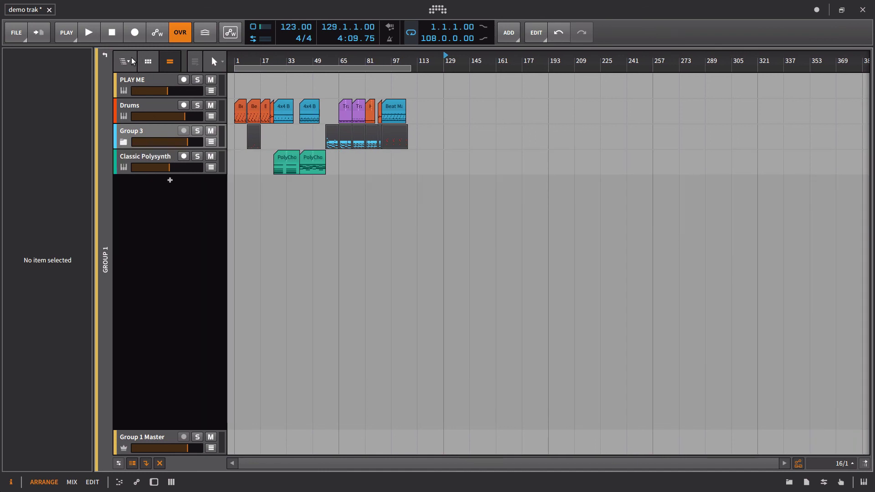
View only Group 3's tracks in the arranger, and go back up through Group 1 to the whole project
{"action": "left_click", "coordinate": [133, 60]}
{"action": "left_click", "coordinate": [142, 121]}
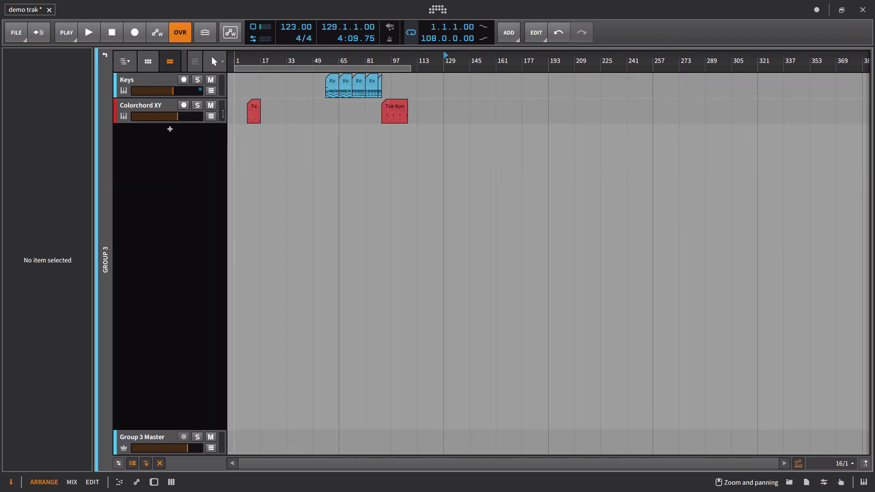
{"action": "left_click", "coordinate": [105, 56]}
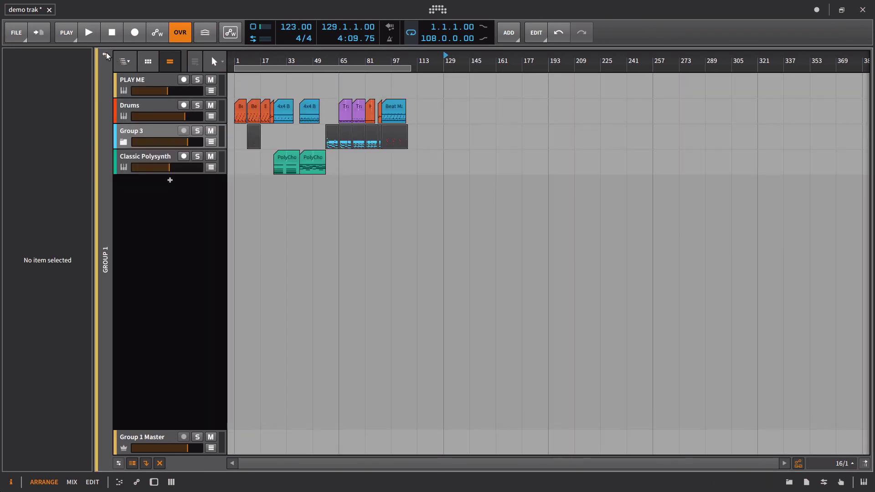
{"action": "left_click", "coordinate": [104, 55]}
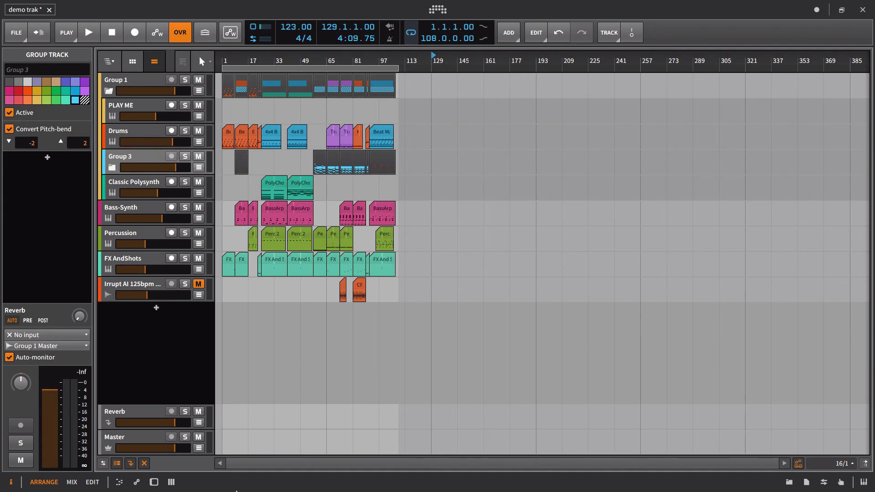
Show the mixer below the arranger, and examine the device chains of Group 1 and the Master track
{"action": "left_click", "coordinate": [171, 482]}
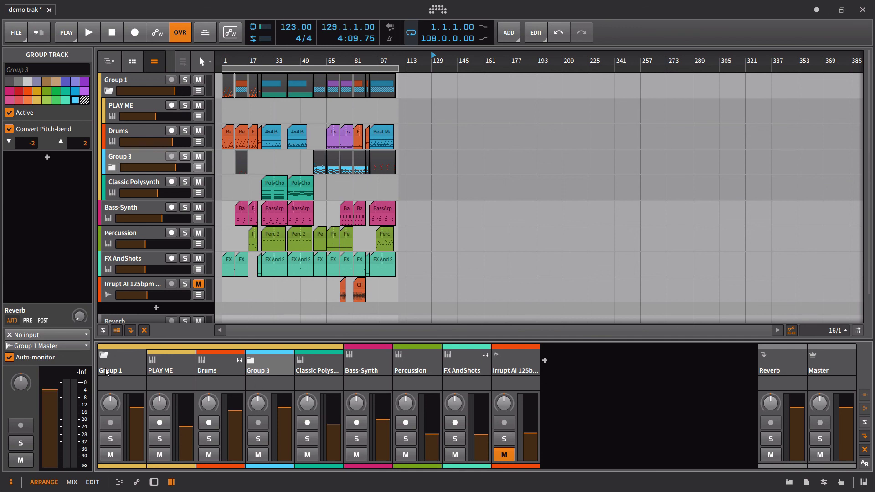
{"action": "key", "text": "d"}
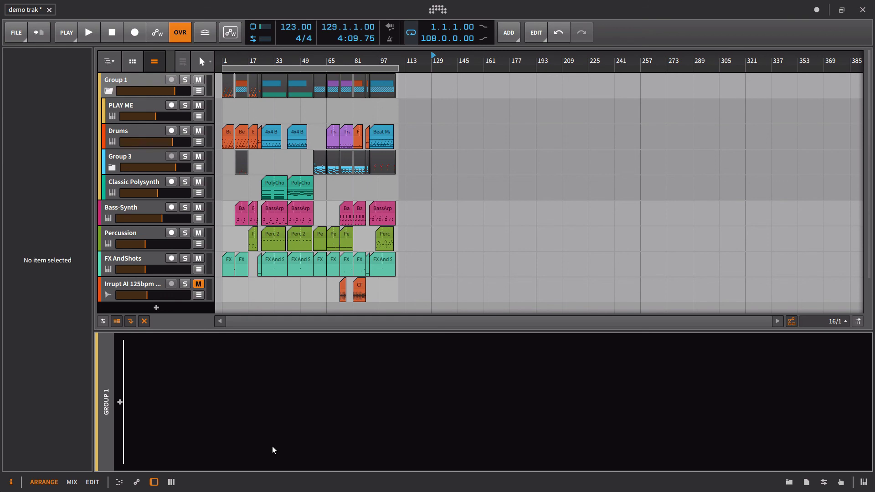
{"action": "scroll", "coordinate": [168, 292], "scroll_direction": "down", "scroll_amount": 2}
{"action": "left_click", "coordinate": [149, 304]}
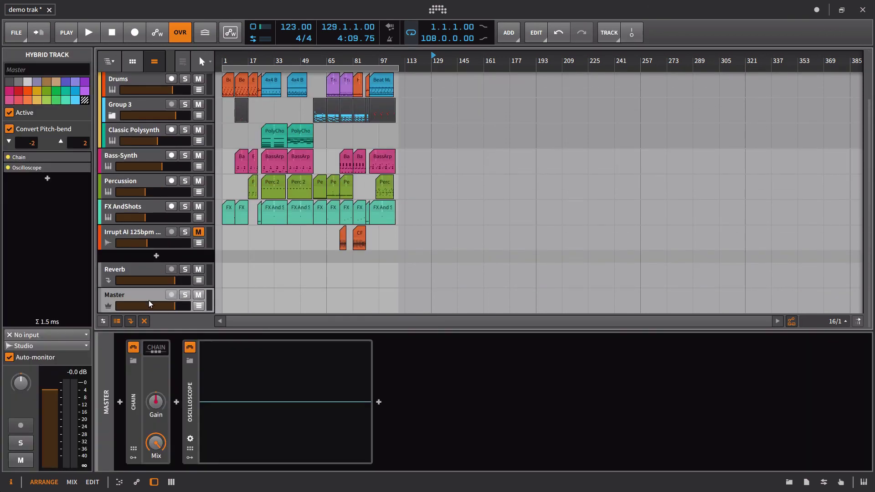
{"action": "left_click", "coordinate": [186, 271]}
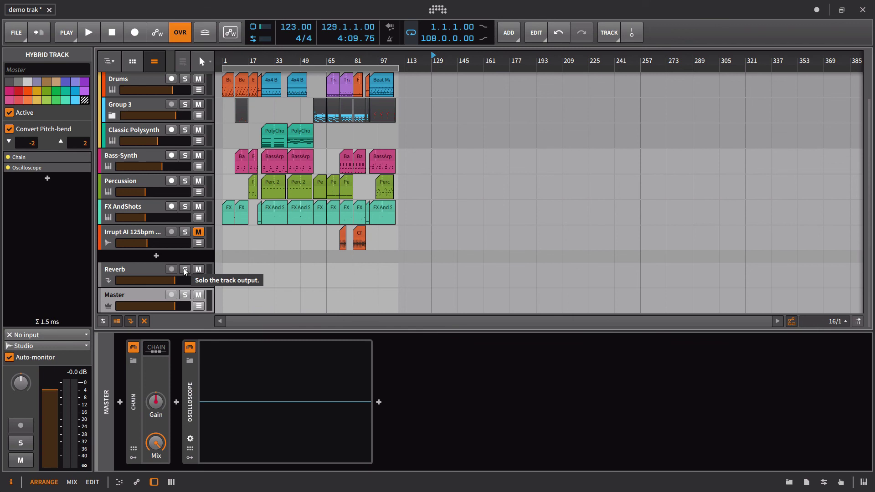